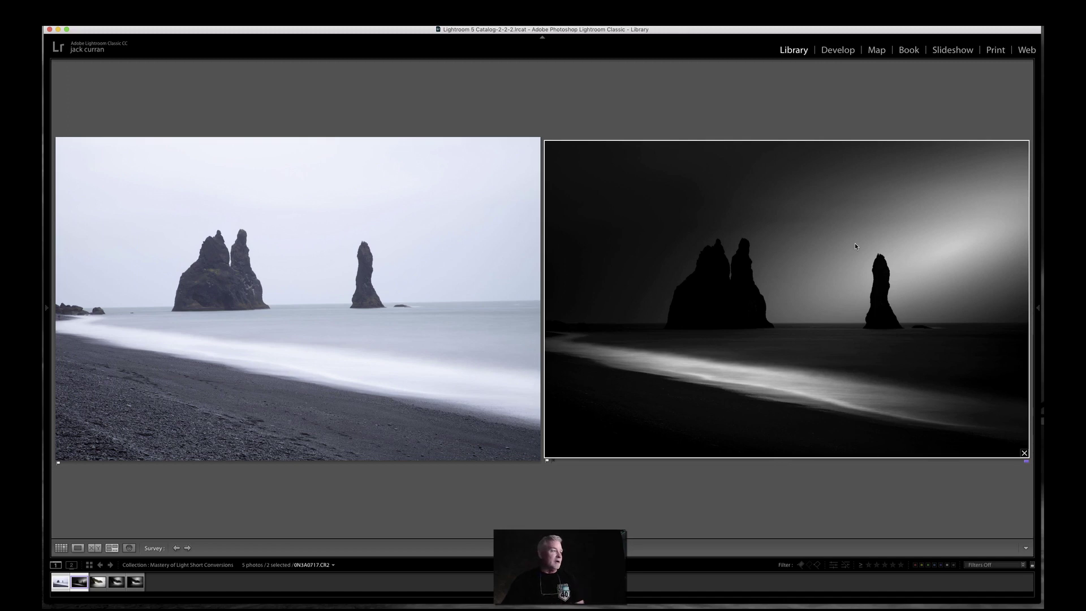
Compare the colour and black-and-white waterfall thumbnails, then show the colour original alone in Loupe view
left_click(101, 580)
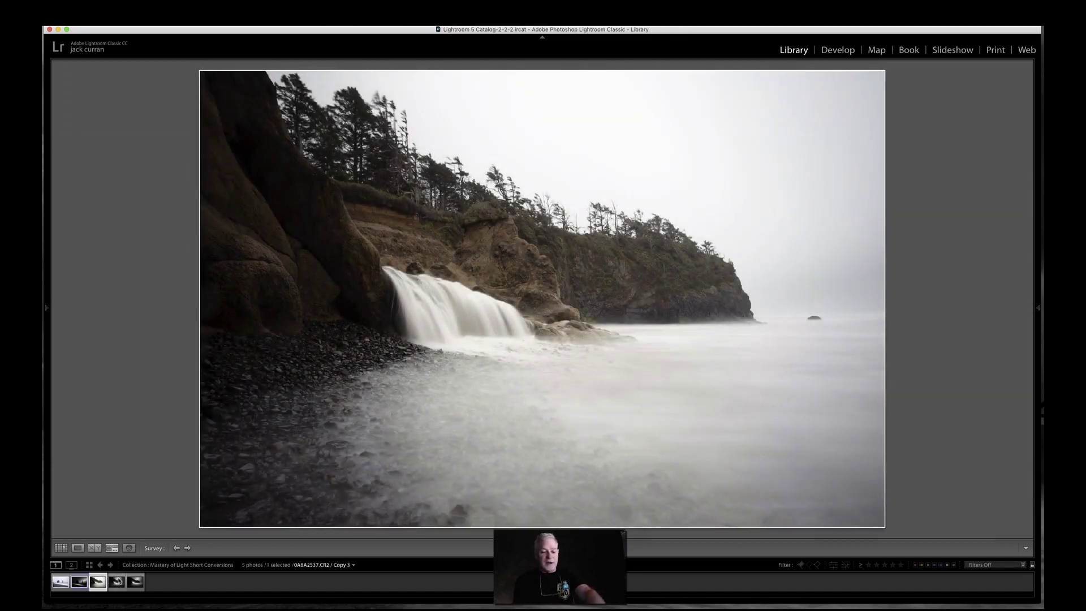
left_click(120, 580, "super")
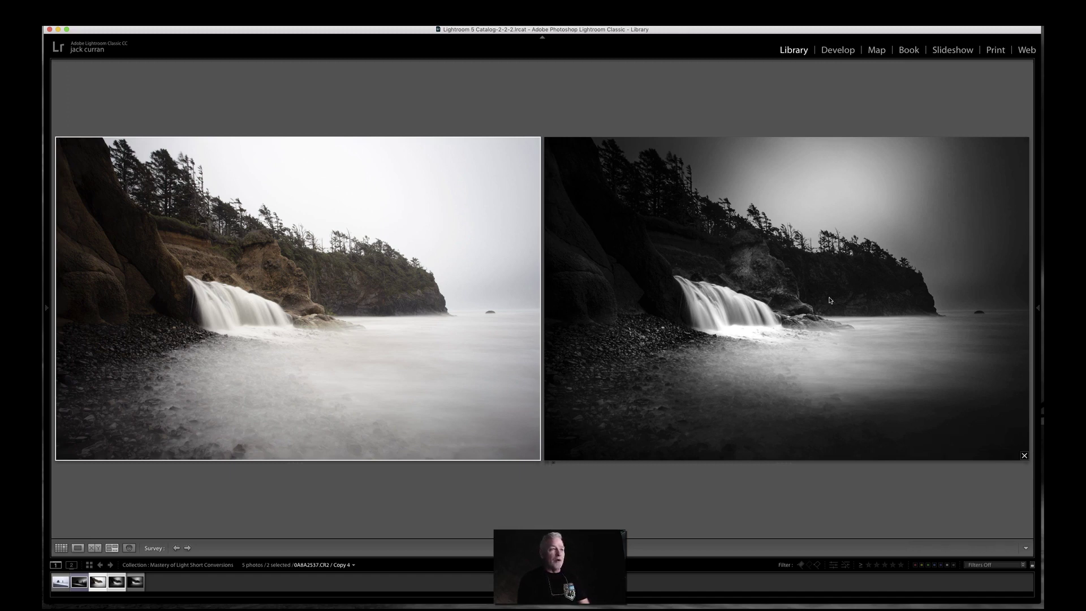
double_click(476, 269)
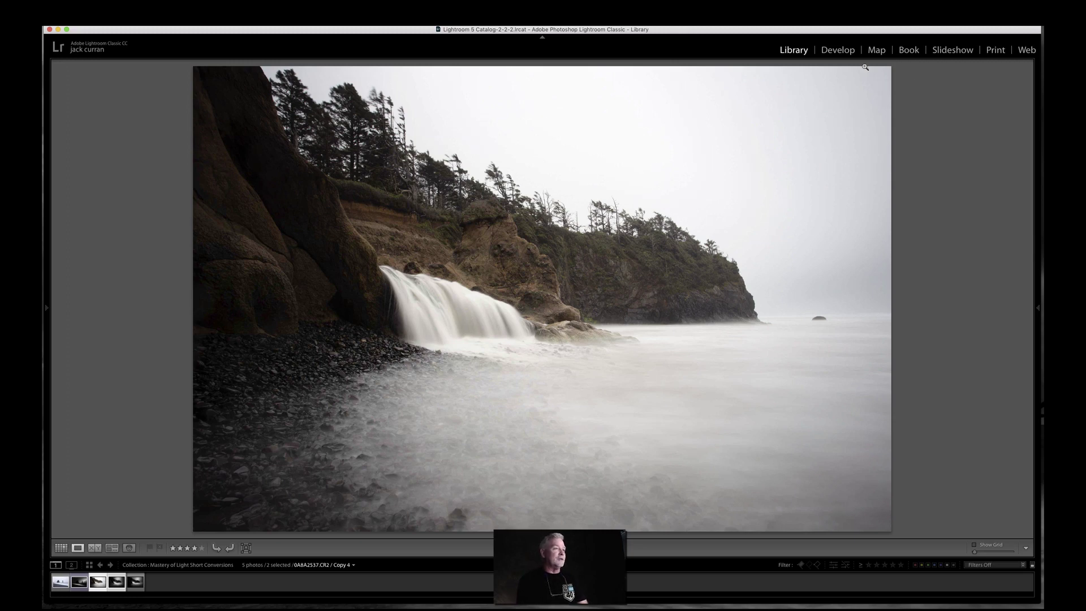
In Develop, convert the waterfall photo to Adobe Monochrome and lower Exposure to about −2.55
left_click(834, 51)
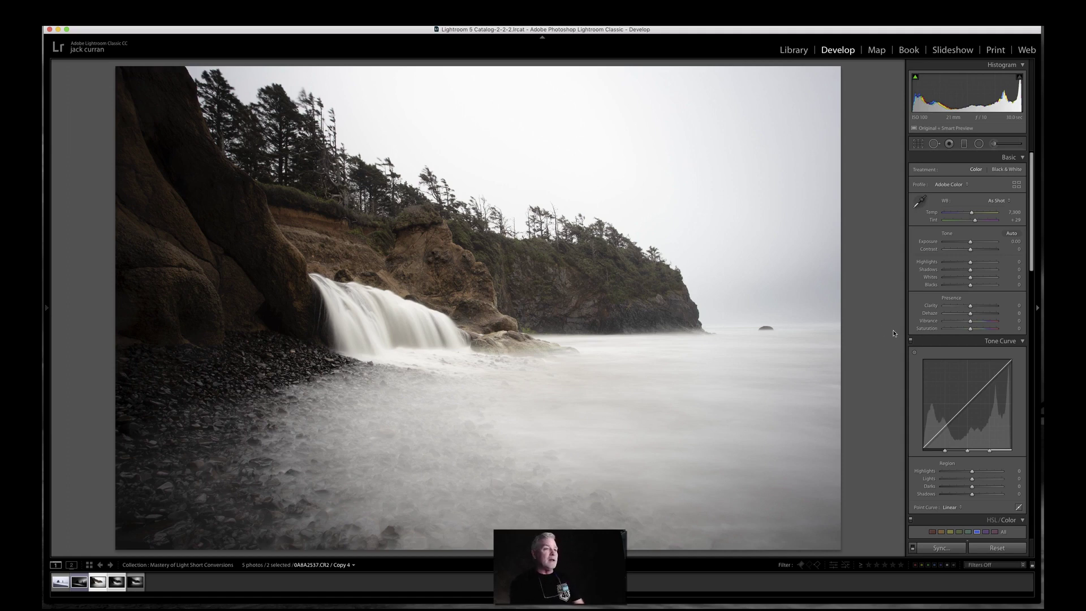
left_click(1006, 170)
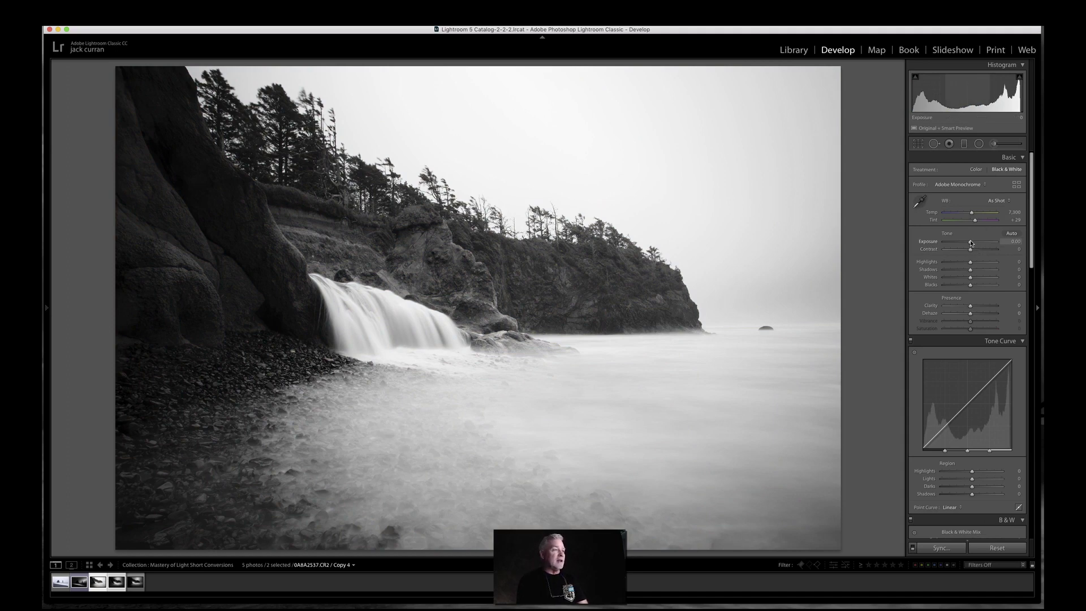
left_click_drag(971, 243, 950, 245)
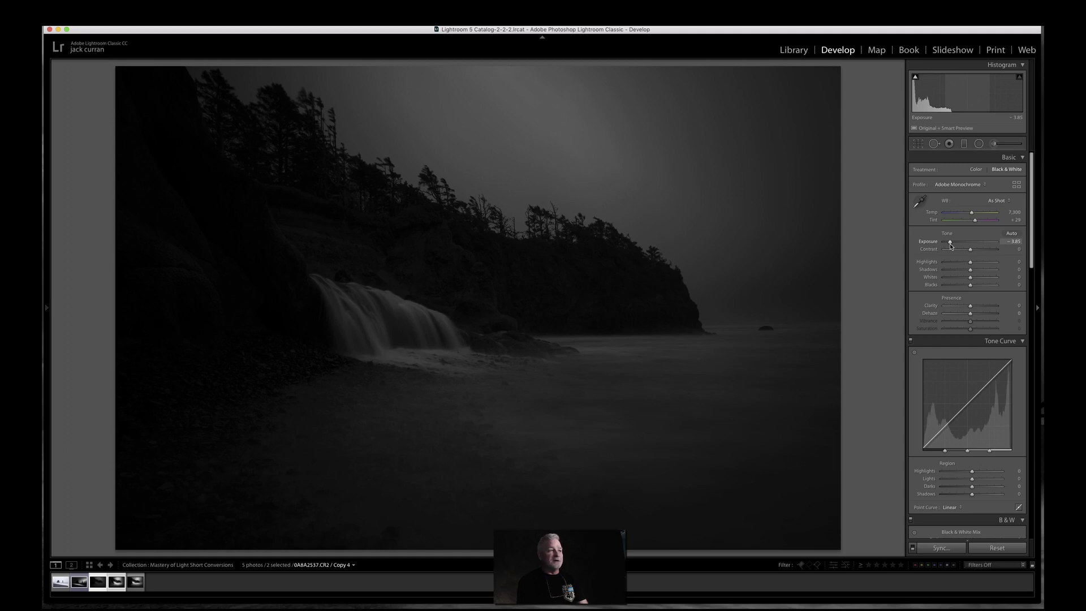
left_click_drag(950, 244, 974, 244)
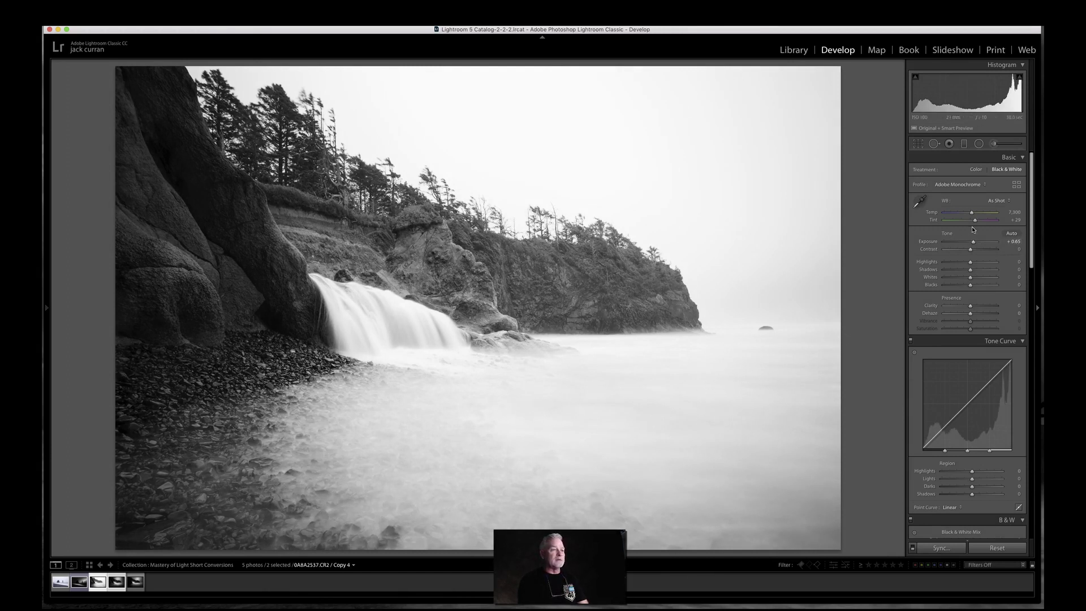
left_click_drag(973, 244, 958, 245)
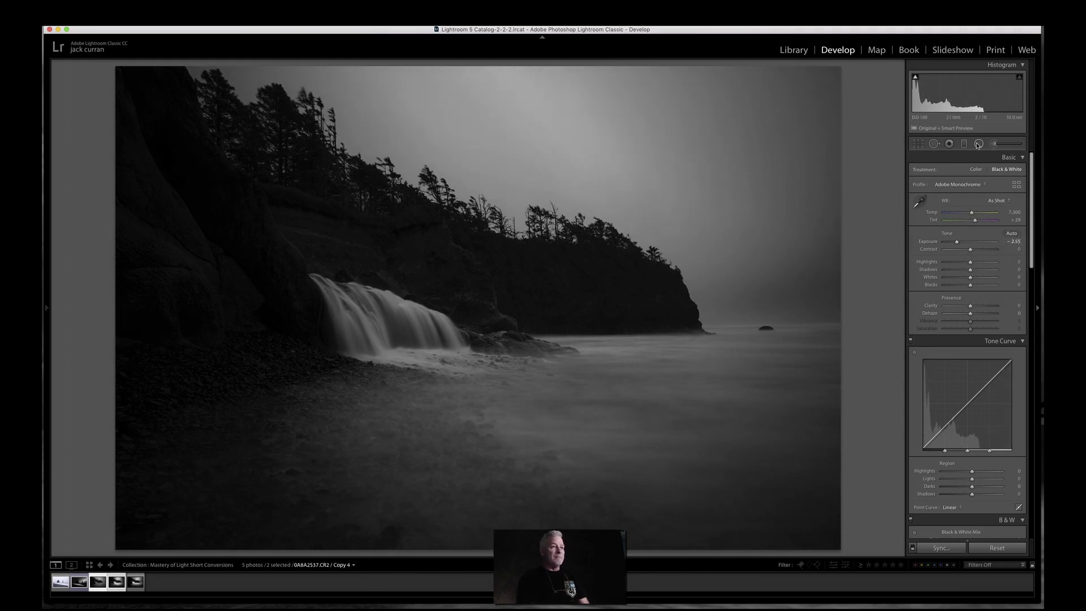
Add an inverted radial filter (feather 83) over the sky with raised Exposure so it glows
key("shift+m")
left_click_drag(543, 133, 846, 280)
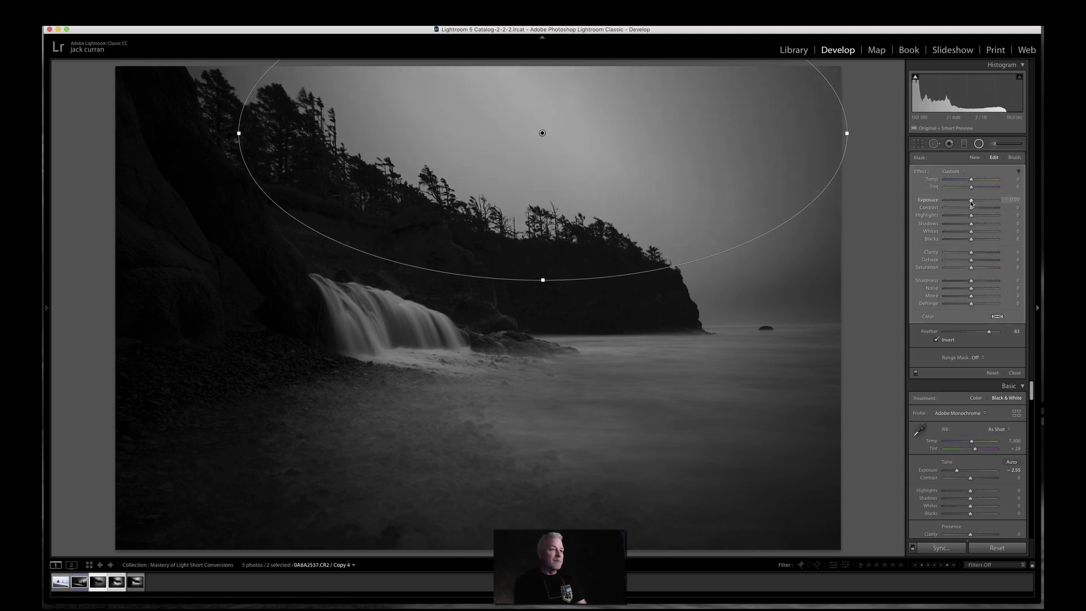
left_click_drag(971, 204, 981, 203)
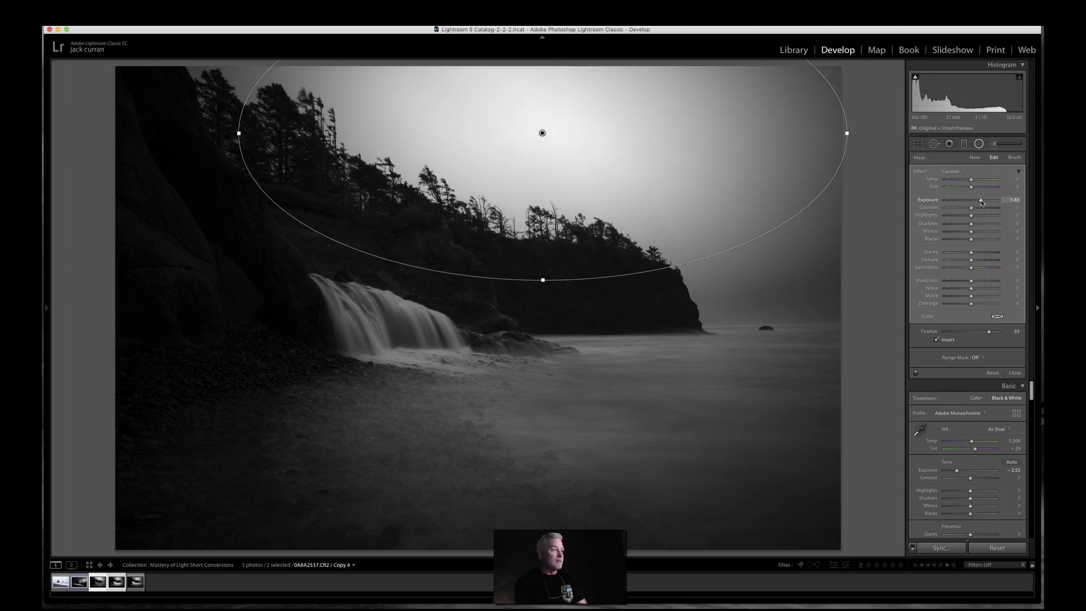
left_click(405, 331)
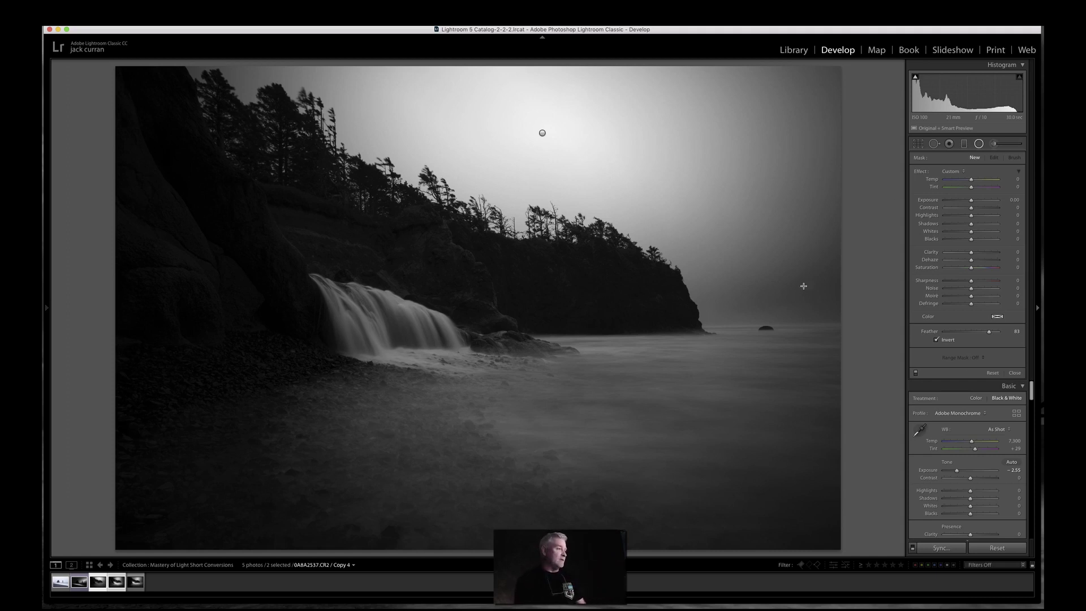
Add a brightening radial filter over the waterfall and shore, widened and tilted to follow the shoreline
left_click_drag(414, 376, 669, 472)
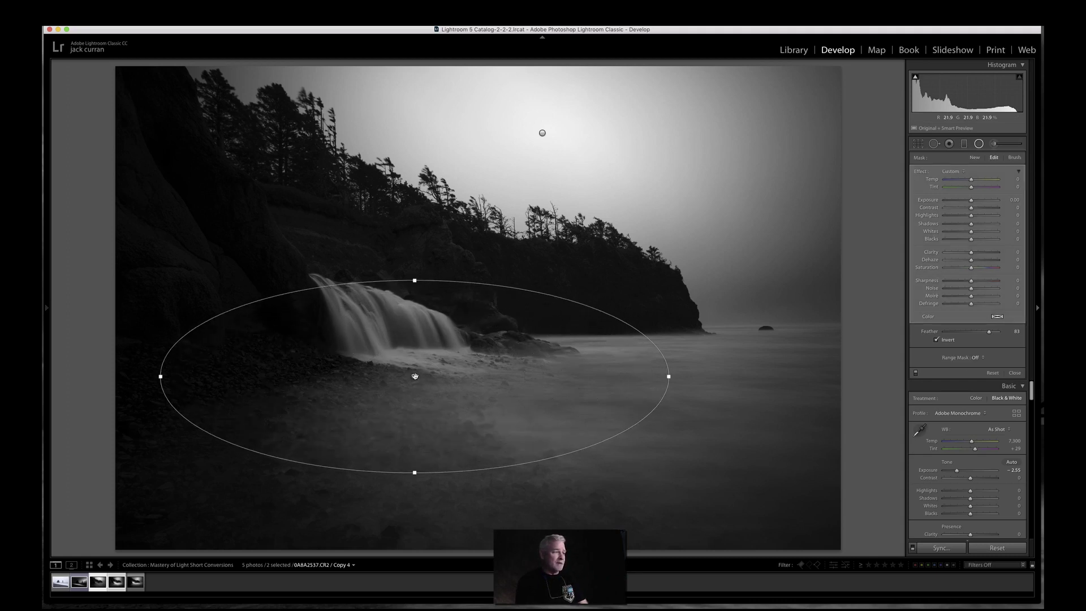
left_click_drag(414, 376, 481, 370)
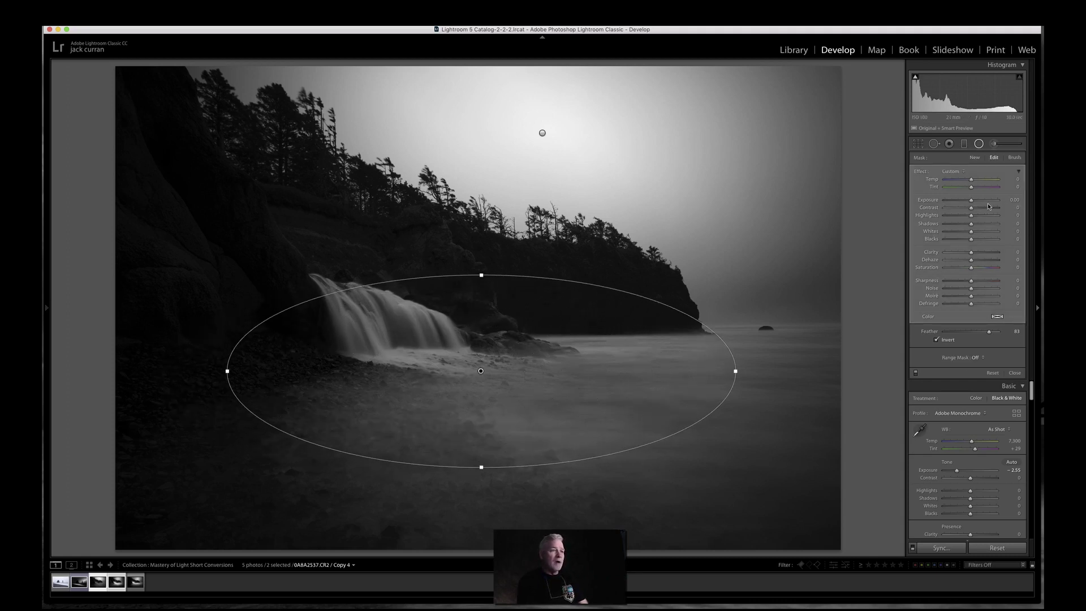
left_click_drag(978, 202, 992, 232)
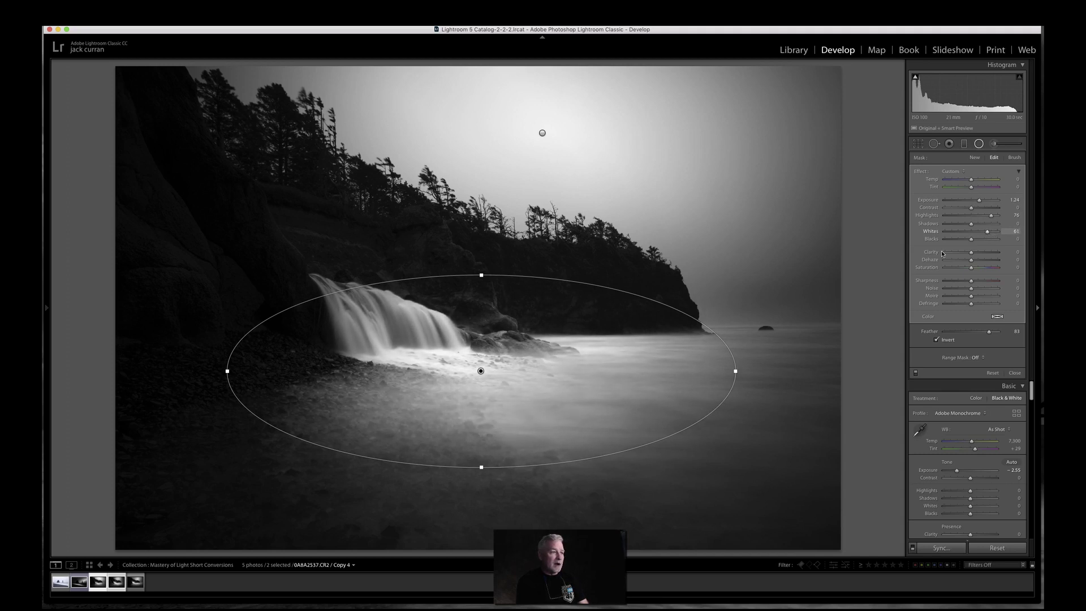
left_click_drag(734, 371, 845, 371)
left_click_drag(491, 371, 542, 376)
left_click_drag(404, 279, 421, 260)
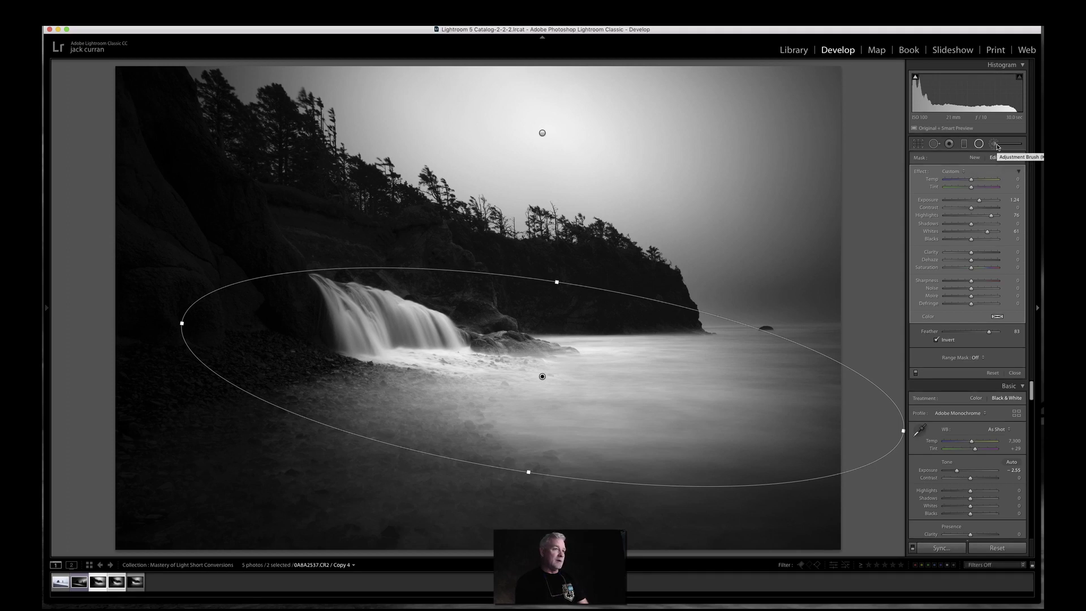
Add a radial filter around the waterfall with Clarity 37 to texture the falling water
left_click(1014, 373)
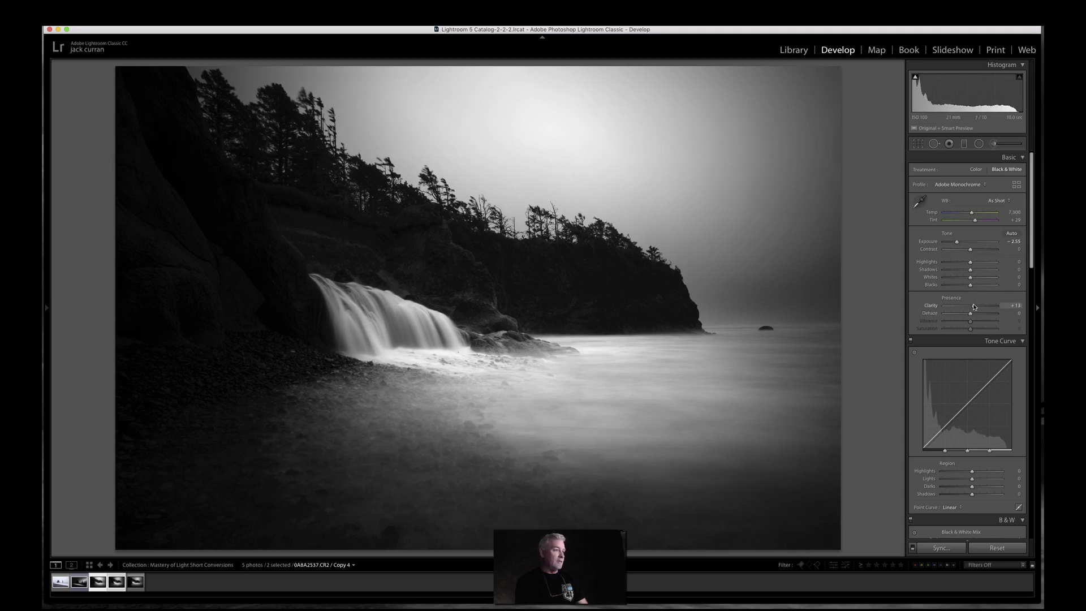
left_click(978, 143)
left_click_drag(618, 399, 648, 406)
left_click_drag(971, 251, 979, 254)
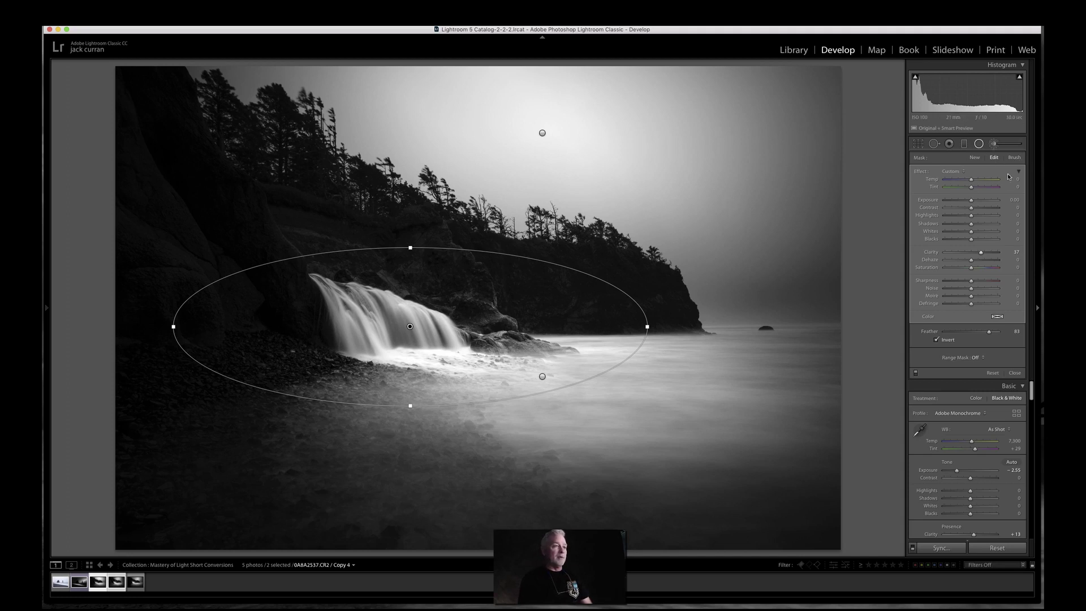
Paint an Exposure 1.75 Adjustment Brush over the lower rocks, rocks beside the waterfall and left cliff
key("k")
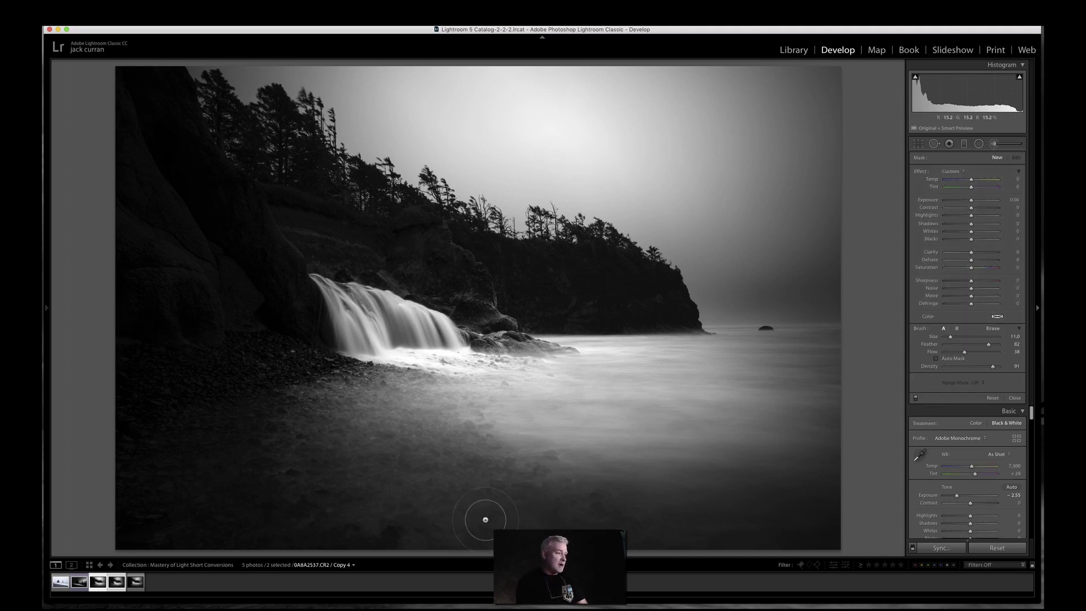
scroll(485, 519, "up", 6)
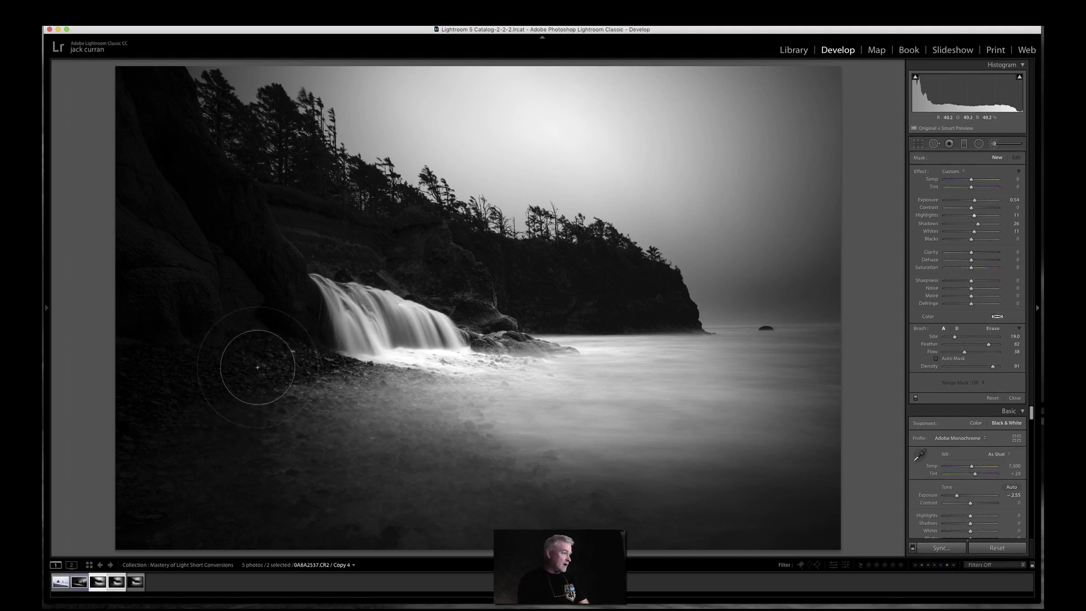
left_click_drag(360, 491, 472, 498)
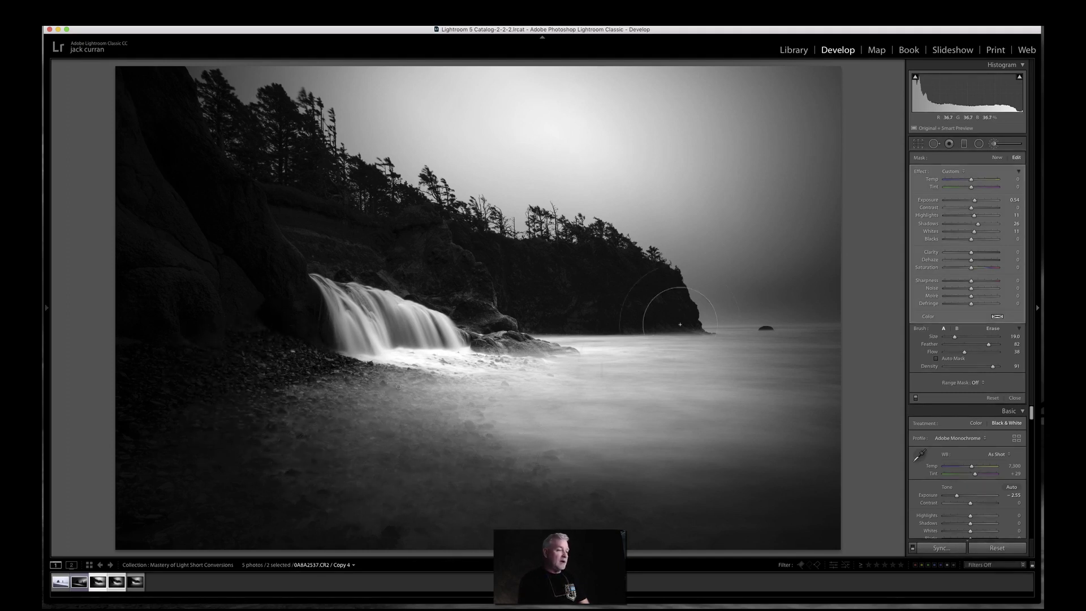
left_click_drag(977, 202, 980, 203)
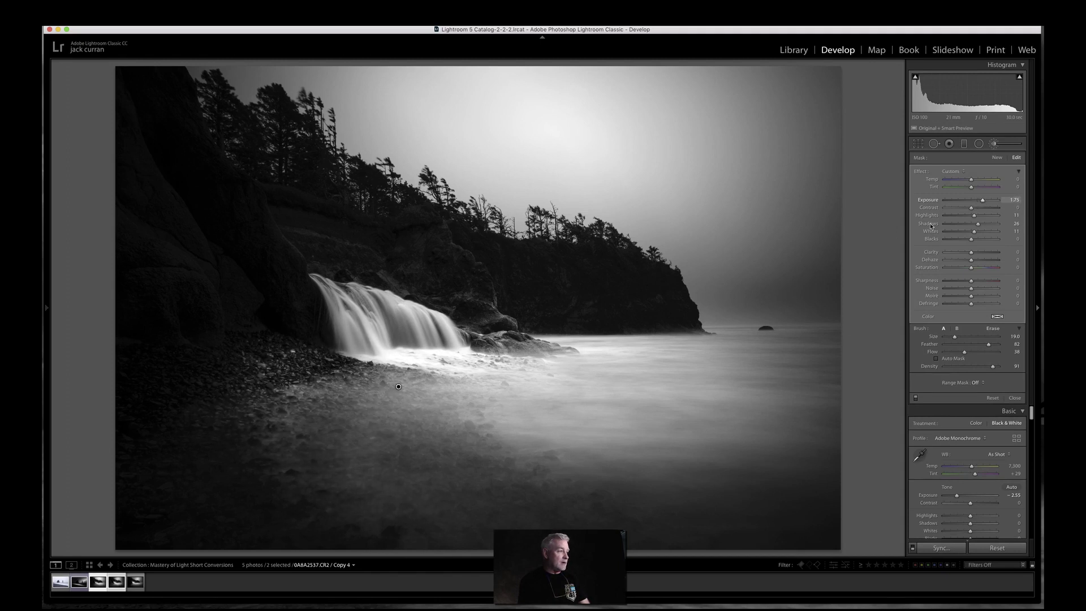
scroll(481, 311, "down", 5)
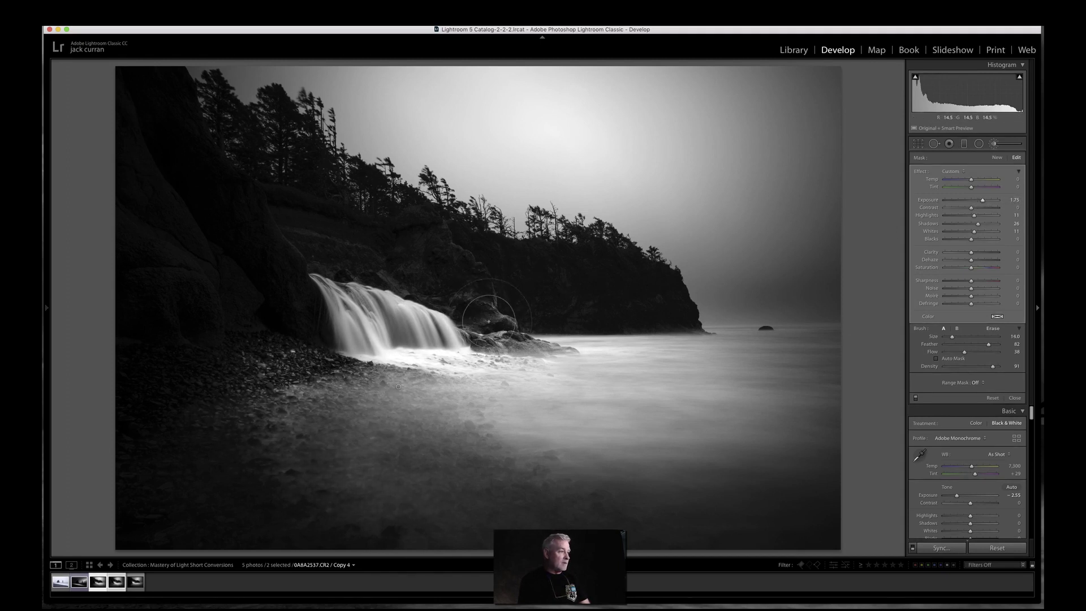
mouse_move(484, 312)
left_mouse_down()
mouse_move(443, 255)
mouse_move(455, 298)
mouse_move(410, 231)
mouse_move(412, 271)
mouse_move(492, 331)
mouse_move(423, 250)
mouse_move(432, 242)
mouse_move(394, 293)
mouse_move(509, 328)
mouse_move(498, 354)
left_mouse_up()
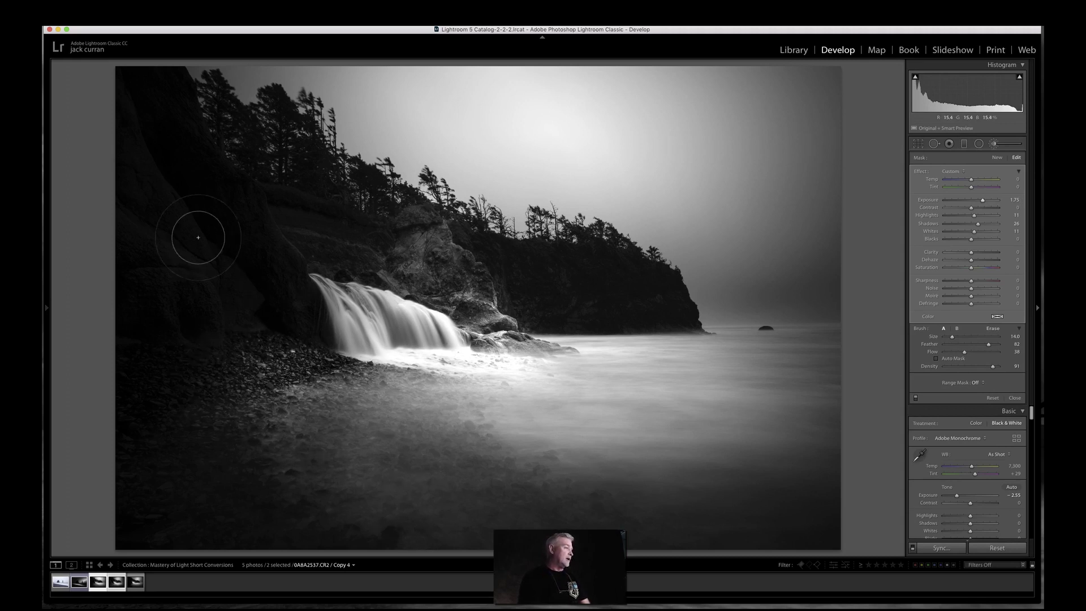
mouse_move(192, 239)
left_mouse_down()
mouse_move(167, 250)
mouse_move(187, 308)
mouse_move(158, 228)
mouse_move(154, 248)
mouse_move(154, 131)
mouse_move(176, 303)
mouse_move(191, 328)
mouse_move(166, 240)
mouse_move(238, 370)
mouse_move(158, 269)
mouse_move(189, 275)
mouse_move(171, 274)
mouse_move(184, 268)
mouse_move(189, 280)
mouse_move(169, 266)
left_mouse_up()
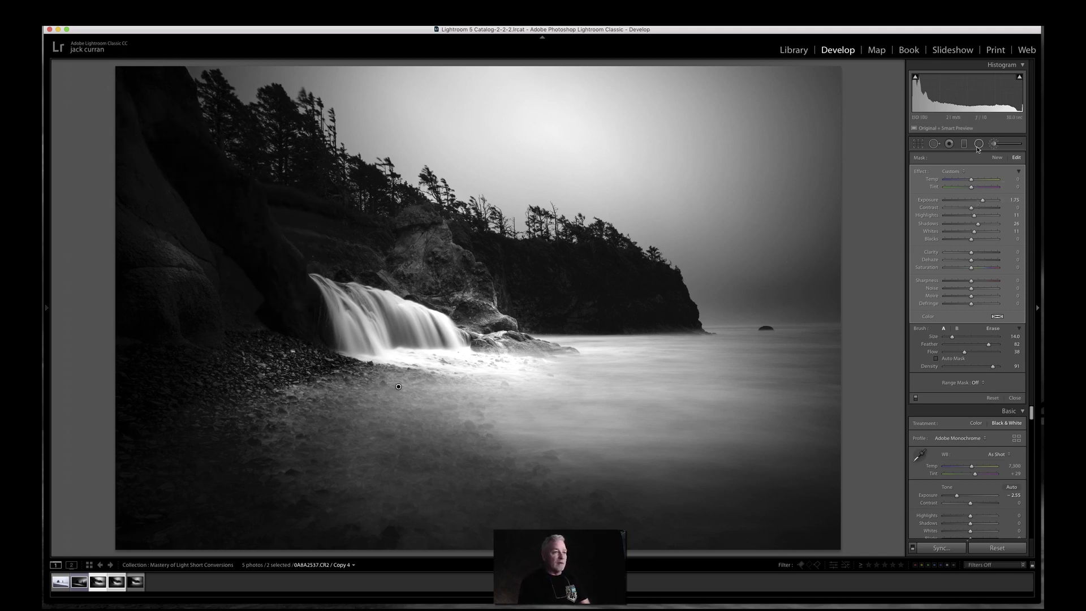
Paint a new brush (Exposure 0.82, Highlights 20, Shadows 25) over the lower-left beach and cliff base
left_click(997, 158)
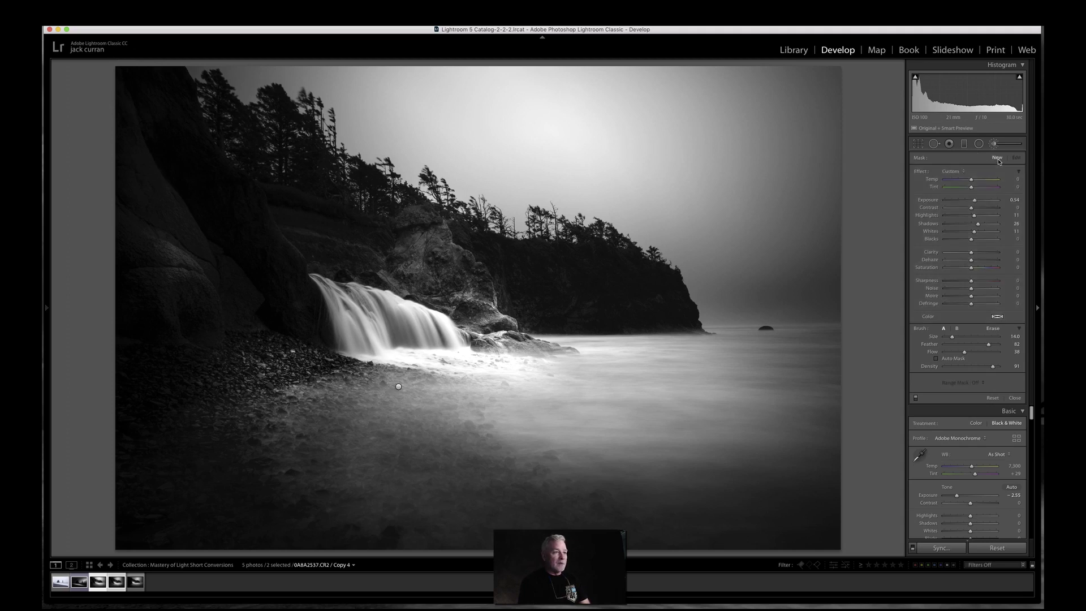
double_click(920, 172)
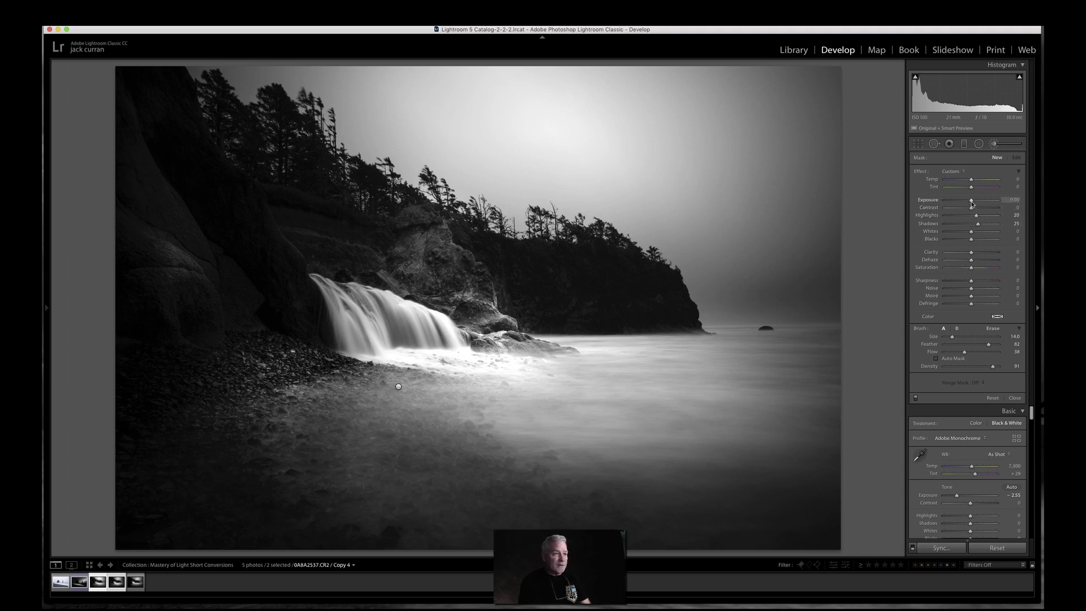
left_click_drag(977, 202, 978, 203)
scroll(175, 344, "up", 4)
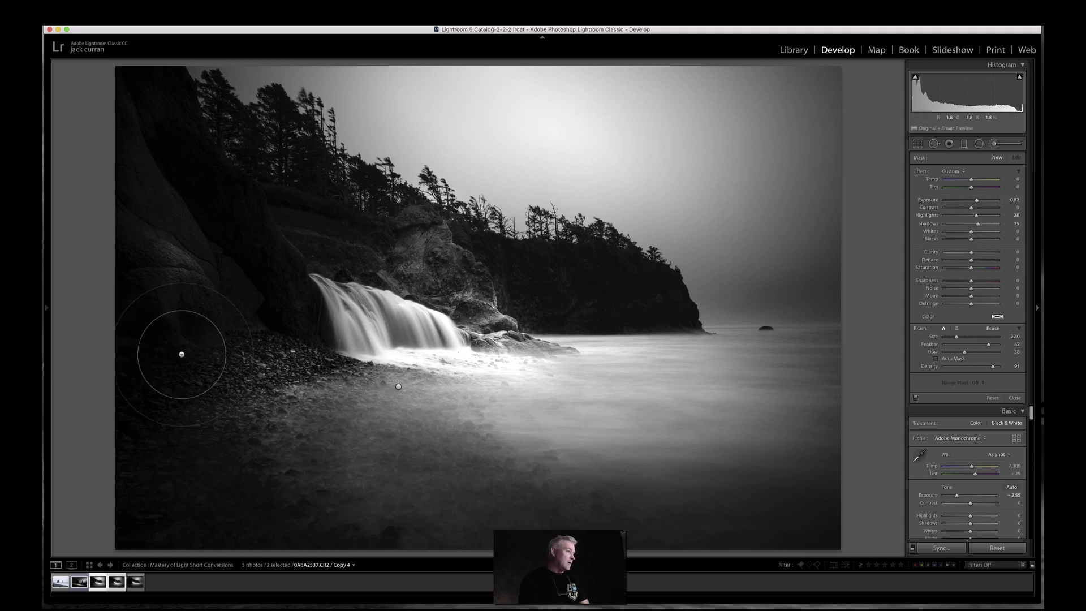
mouse_move(229, 352)
left_mouse_down()
mouse_move(161, 415)
mouse_move(235, 355)
mouse_move(165, 377)
mouse_move(255, 350)
mouse_move(201, 415)
mouse_move(213, 411)
mouse_move(196, 459)
mouse_move(212, 468)
mouse_move(237, 454)
mouse_move(305, 475)
mouse_move(249, 428)
mouse_move(269, 483)
mouse_move(429, 523)
mouse_move(419, 524)
mouse_move(380, 509)
mouse_move(465, 494)
mouse_move(232, 385)
left_mouse_up()
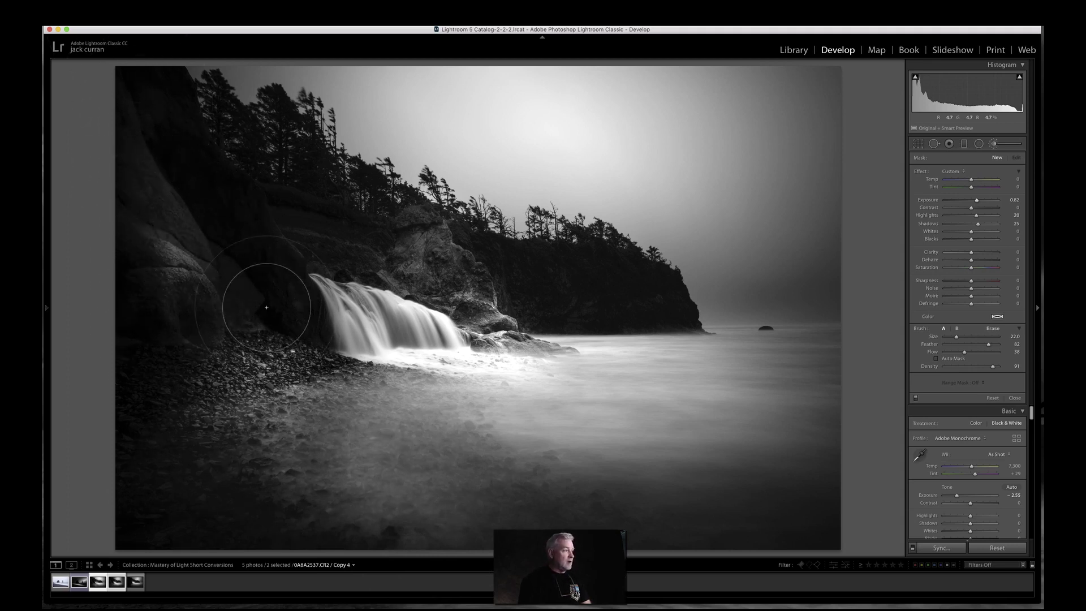
mouse_move(252, 381)
left_mouse_down()
mouse_move(232, 447)
mouse_move(213, 315)
mouse_move(239, 397)
left_mouse_up()
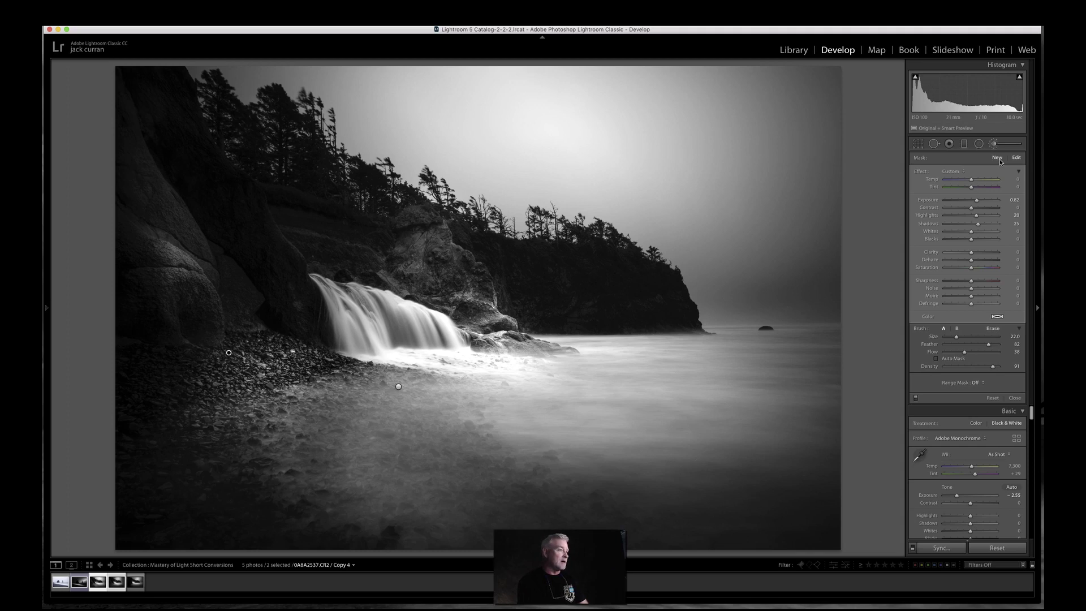
Add a reset radial filter with Exposure 0.43 over the sea, moved lower-right and flattened
left_click(978, 144)
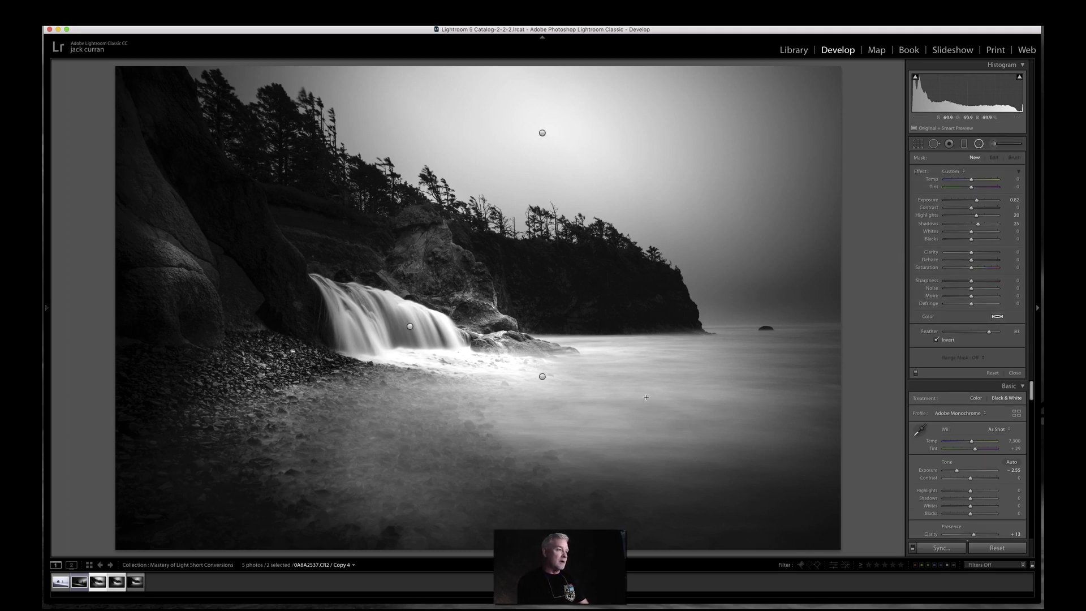
left_click_drag(645, 395, 936, 494)
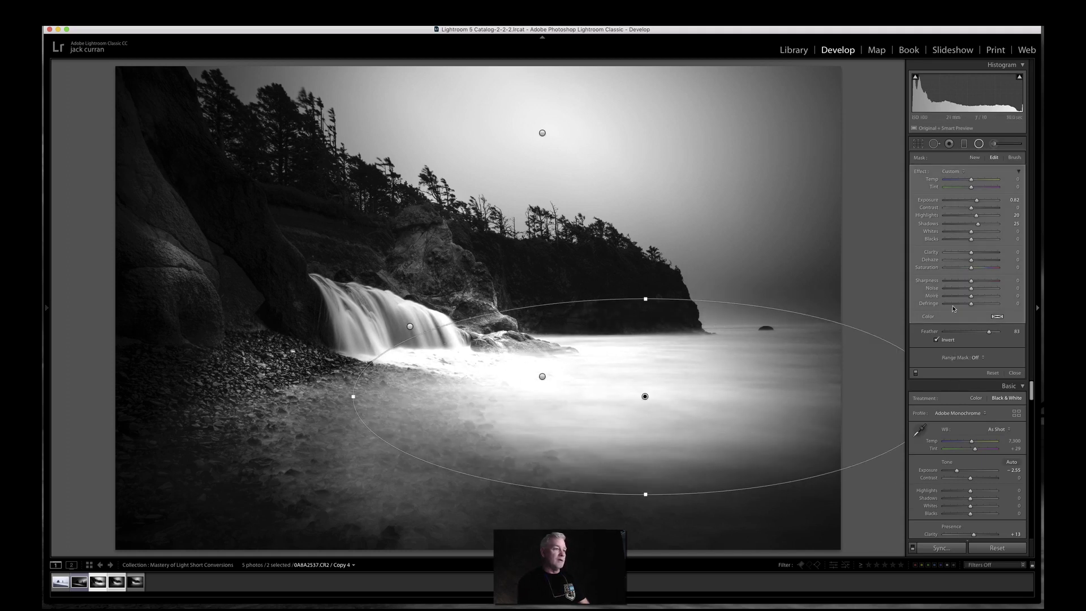
double_click(921, 173)
left_click_drag(972, 202, 974, 202)
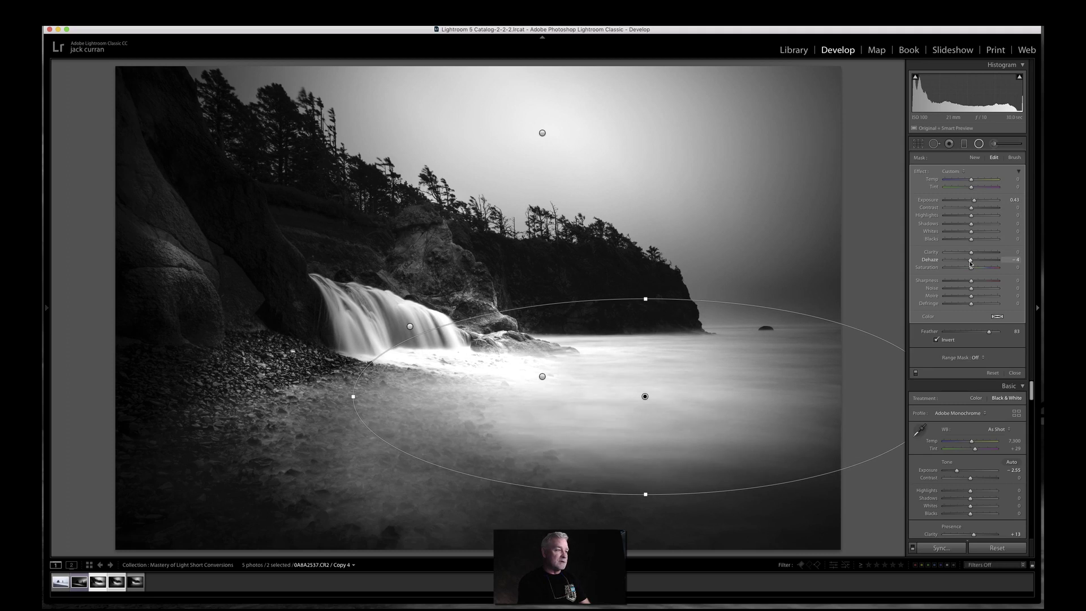
left_click_drag(644, 396, 721, 420)
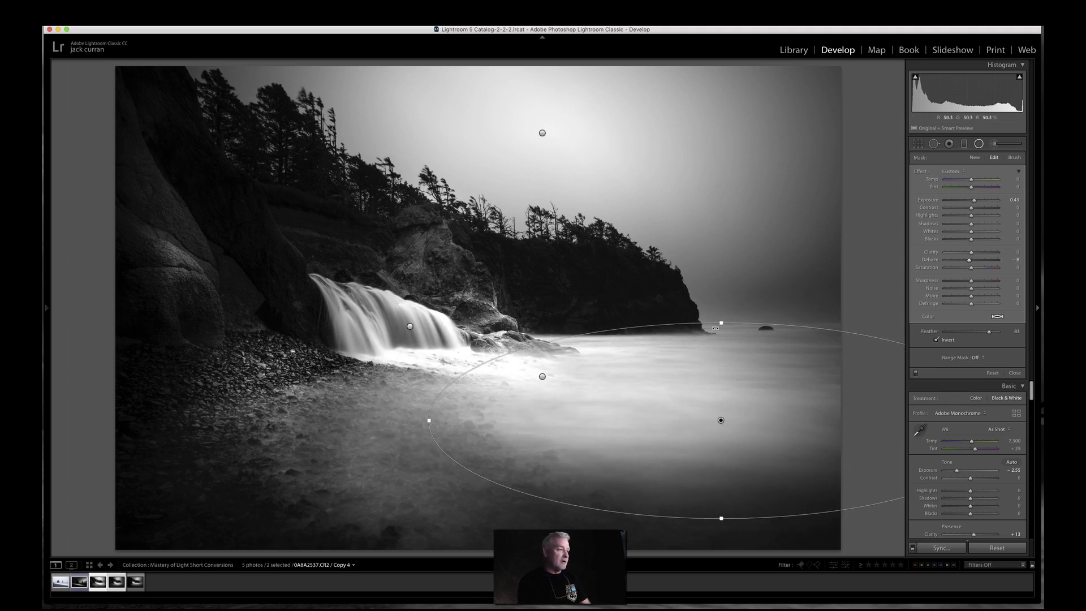
left_click_drag(720, 325, 720, 342)
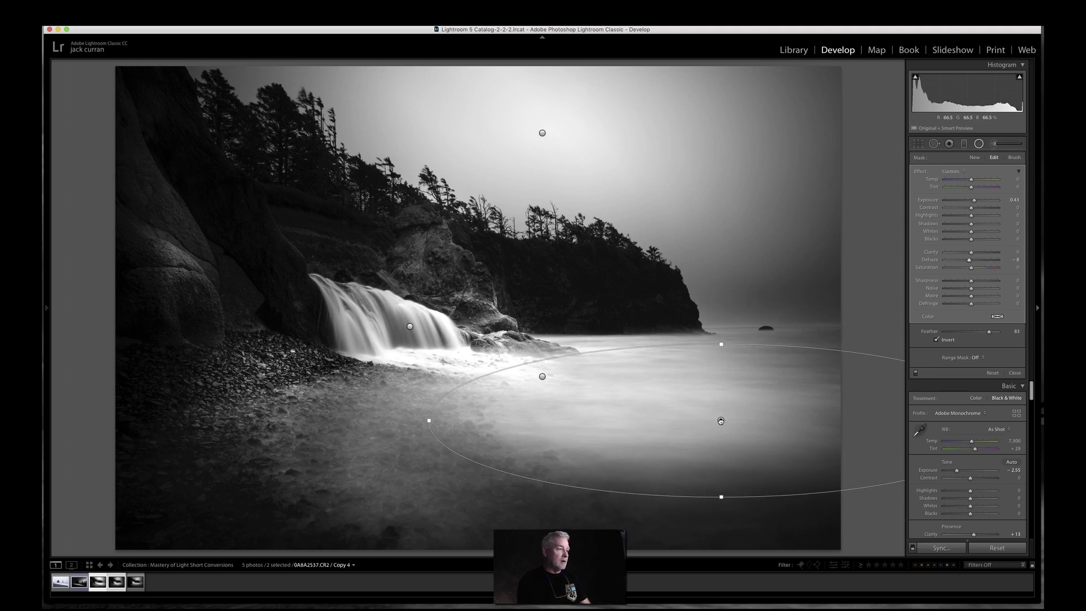
Add a small radial filter on the waterfall's foam with Exposure −0.20 and Highlights −63
left_click(975, 158)
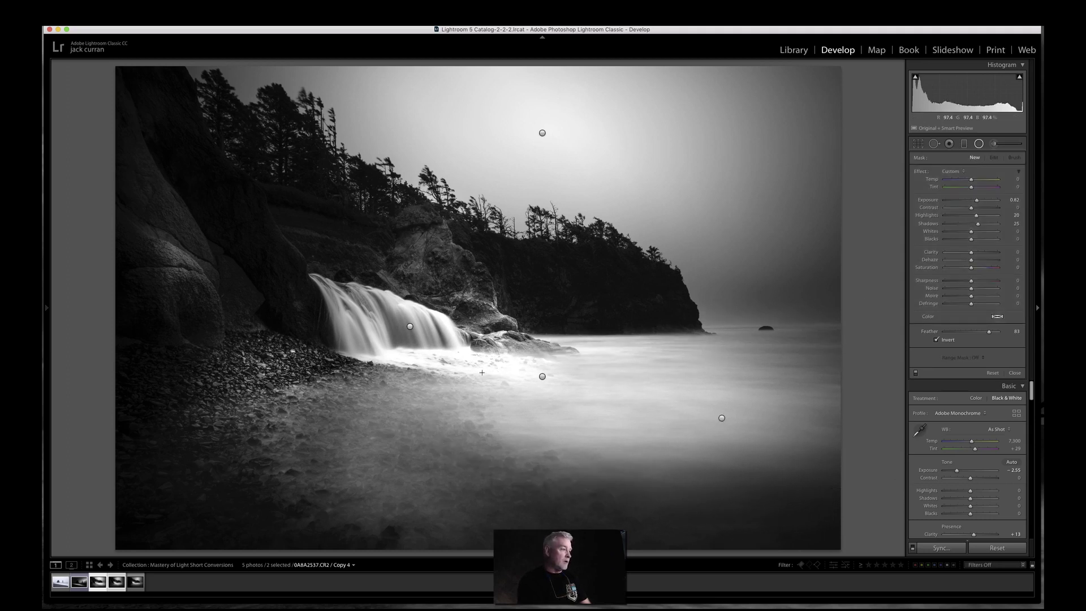
left_click_drag(434, 356, 559, 390)
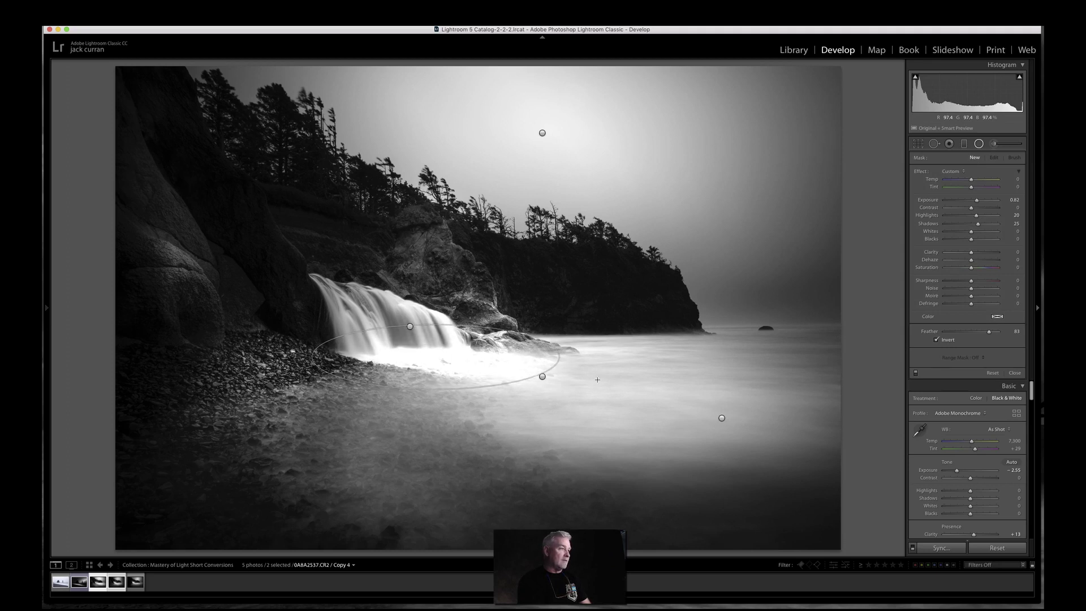
double_click(920, 172)
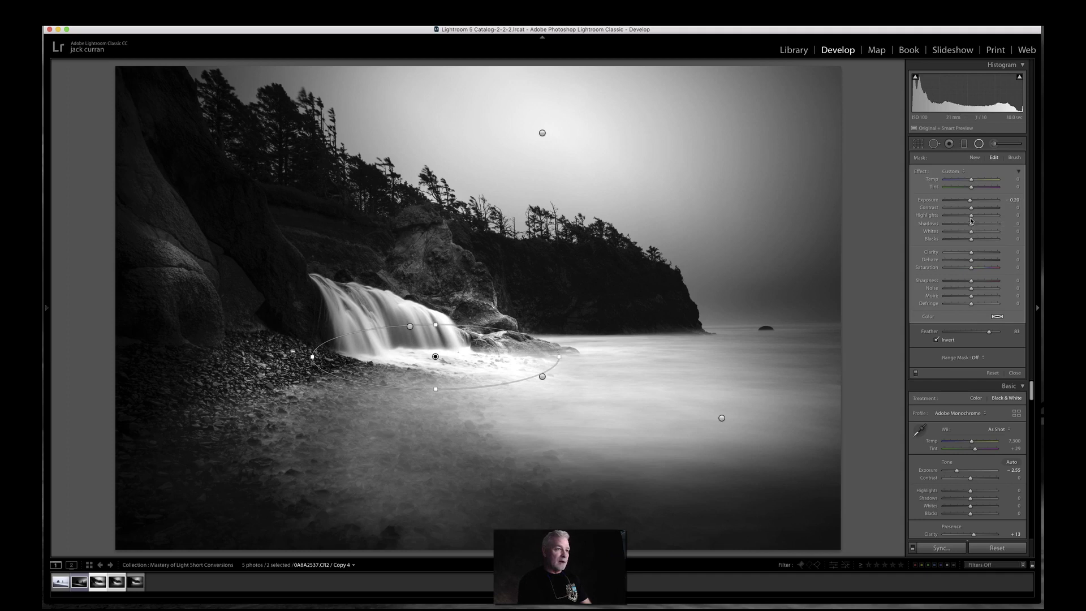
left_click_drag(962, 219, 957, 221)
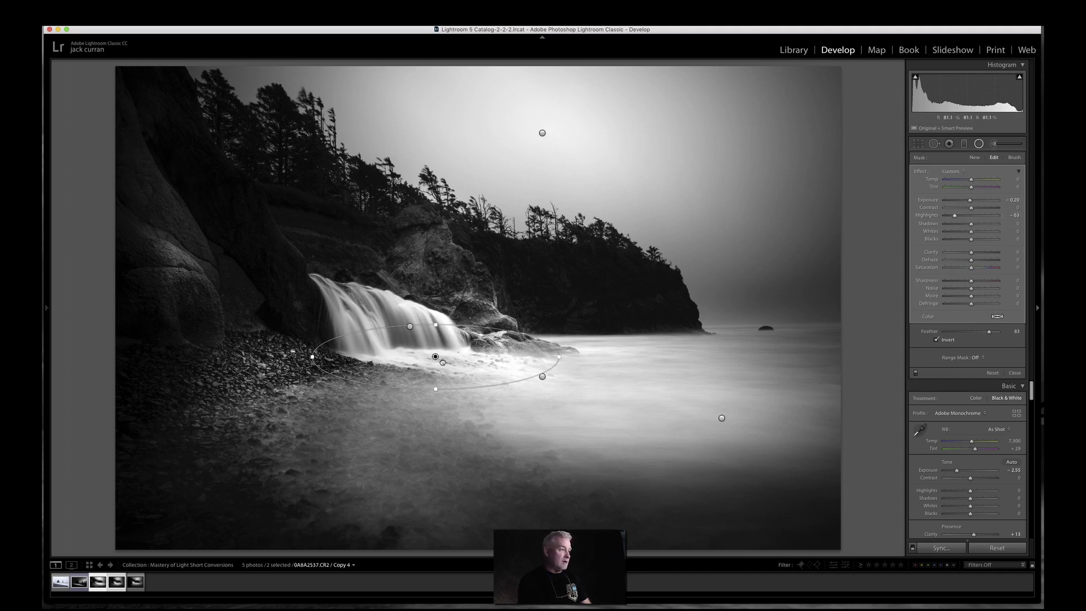
left_click_drag(435, 357, 465, 365)
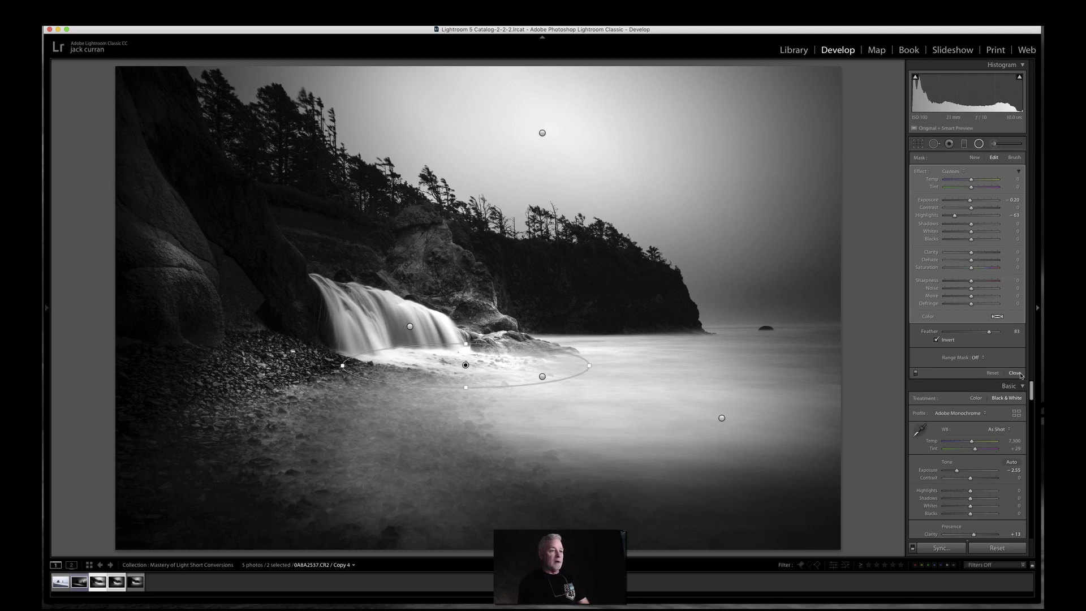
Set Tone Curve Lights +20, Darks −11, Shadows +10, drop Exposure to −2.90 and nudge Contrast up
left_click(1015, 372)
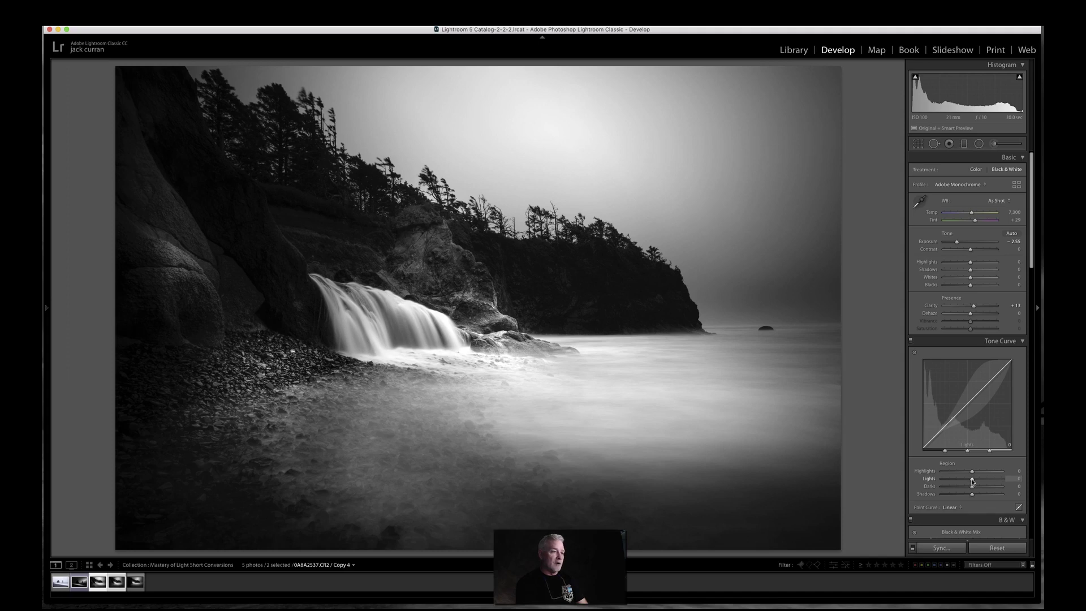
mouse_move(972, 479)
left_mouse_down()
mouse_move(960, 487)
mouse_move(965, 498)
mouse_move(984, 497)
mouse_move(968, 490)
left_mouse_up()
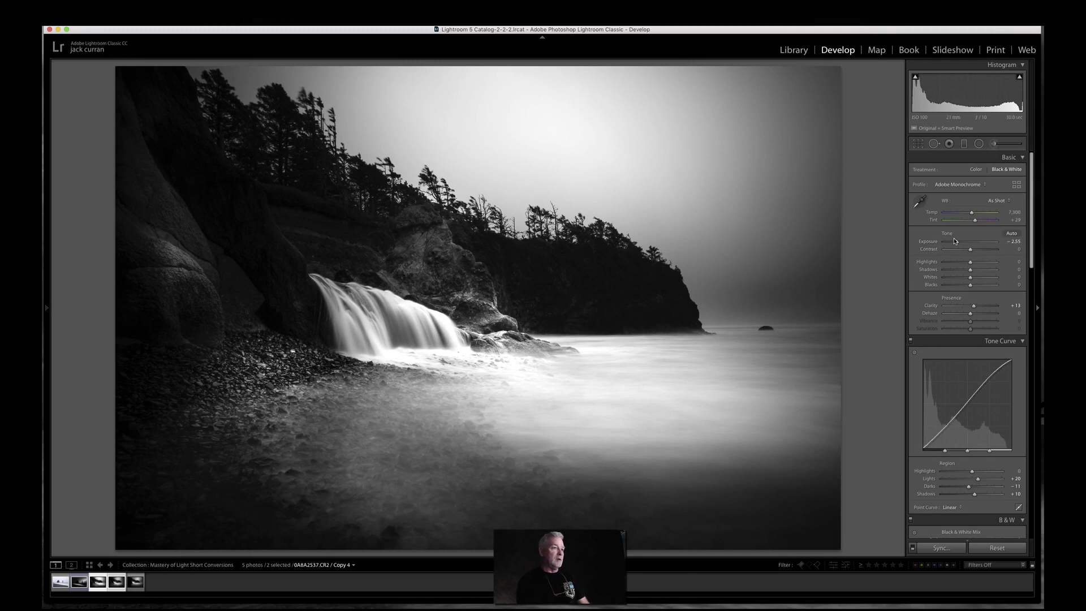
left_click_drag(955, 242, 954, 243)
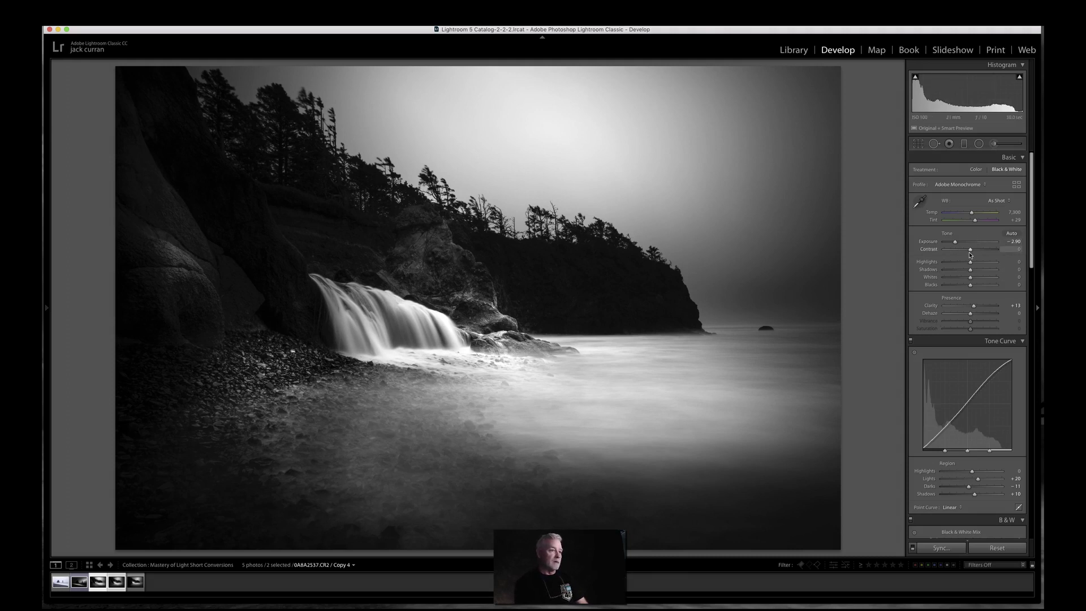
left_click_drag(971, 255, 971, 255)
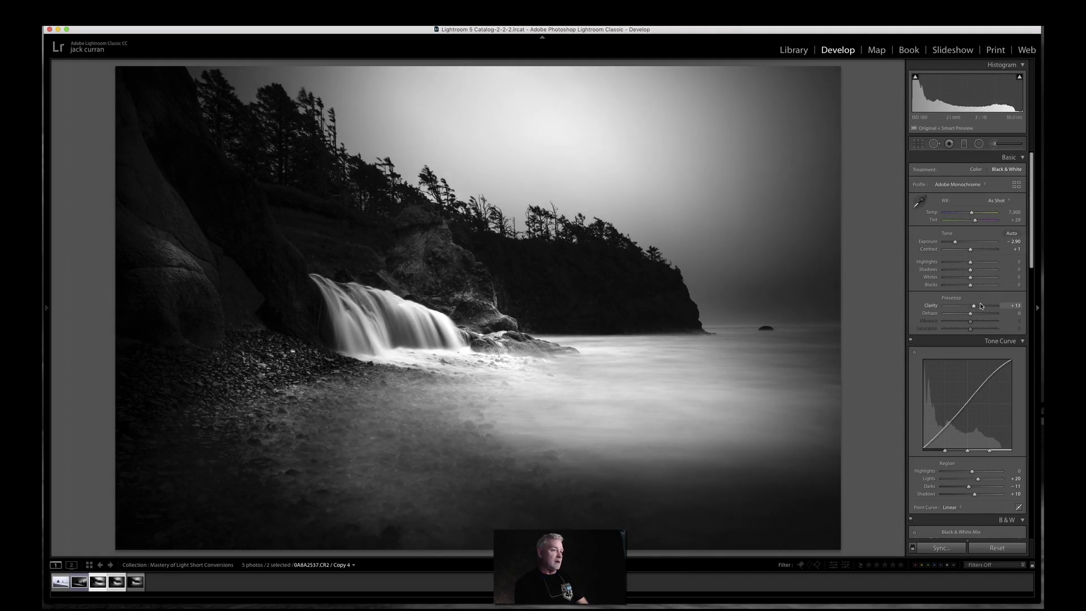
scroll(1032, 270, "down", 1)
left_click_drag(1031, 269, 1032, 264)
Brush a brightening near the headland's tip at size 13, with local Exposure about 1.4
left_click(989, 146)
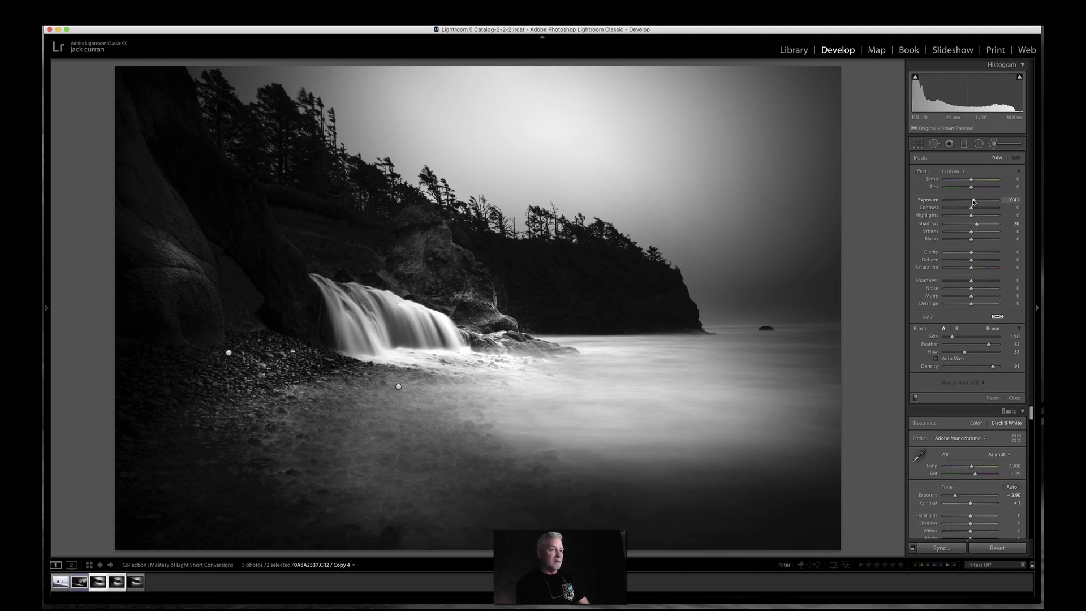
left_click_drag(973, 202, 974, 202)
scroll(615, 318, "down", 1)
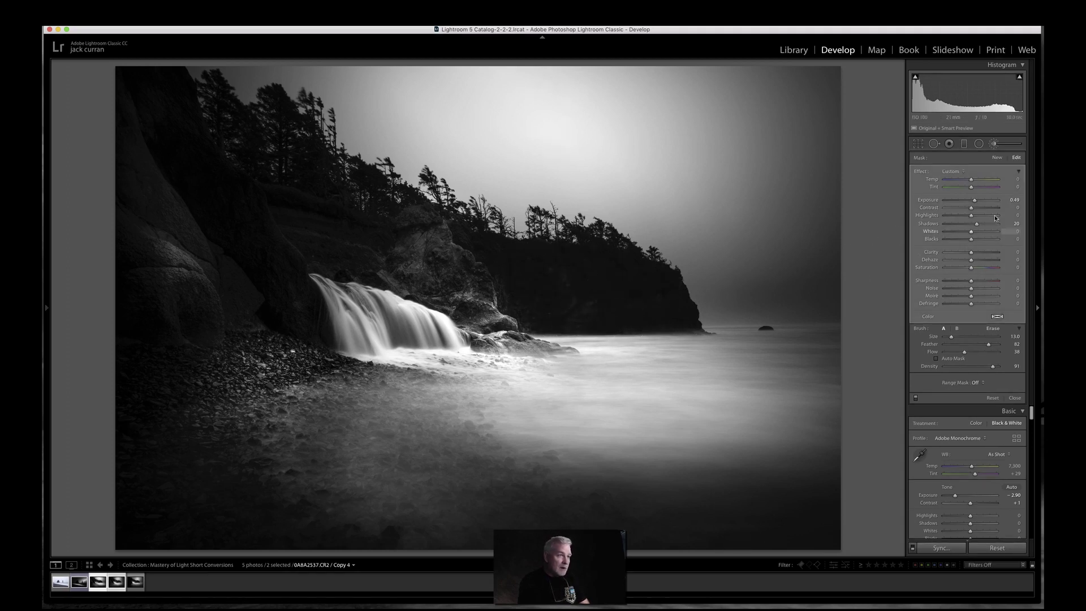
left_click_drag(974, 201, 982, 201)
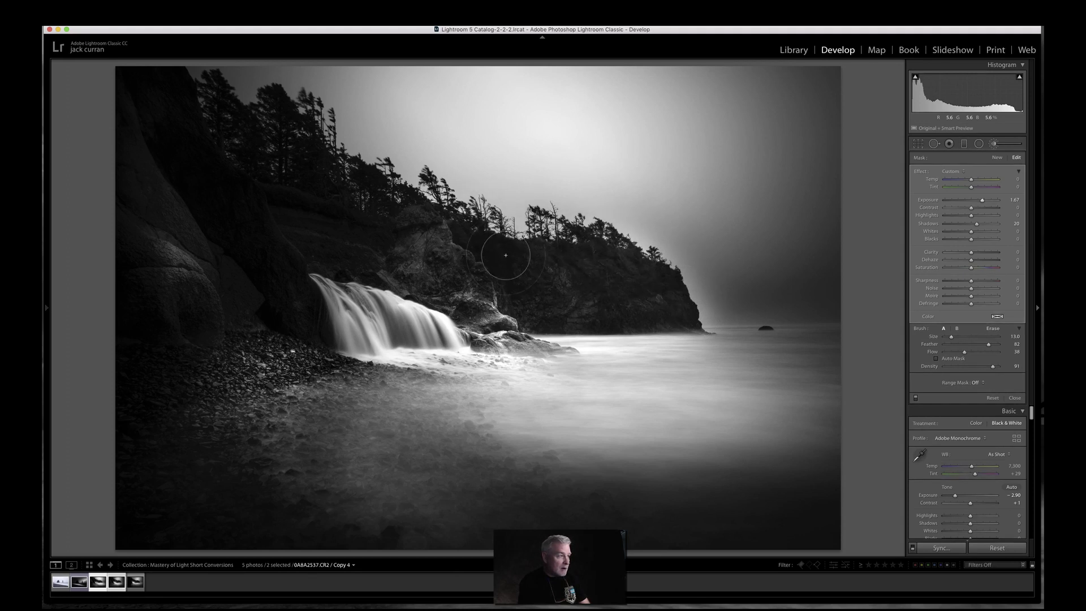
Tone down the existing sky-glow ellipse to Exposure 1.06
left_click(979, 145)
left_click(542, 134)
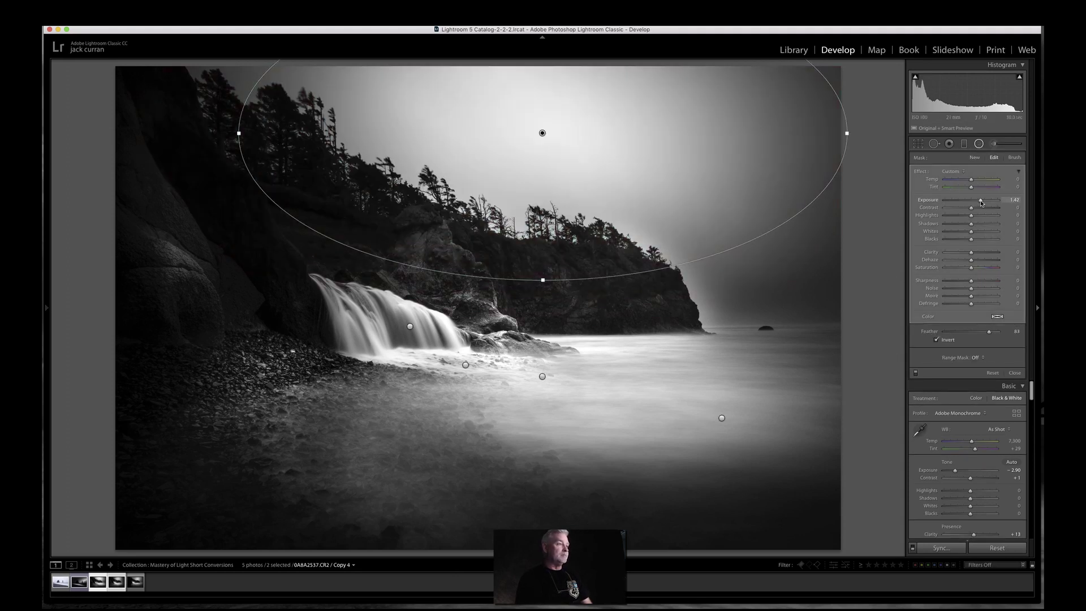
left_click_drag(981, 203, 980, 204)
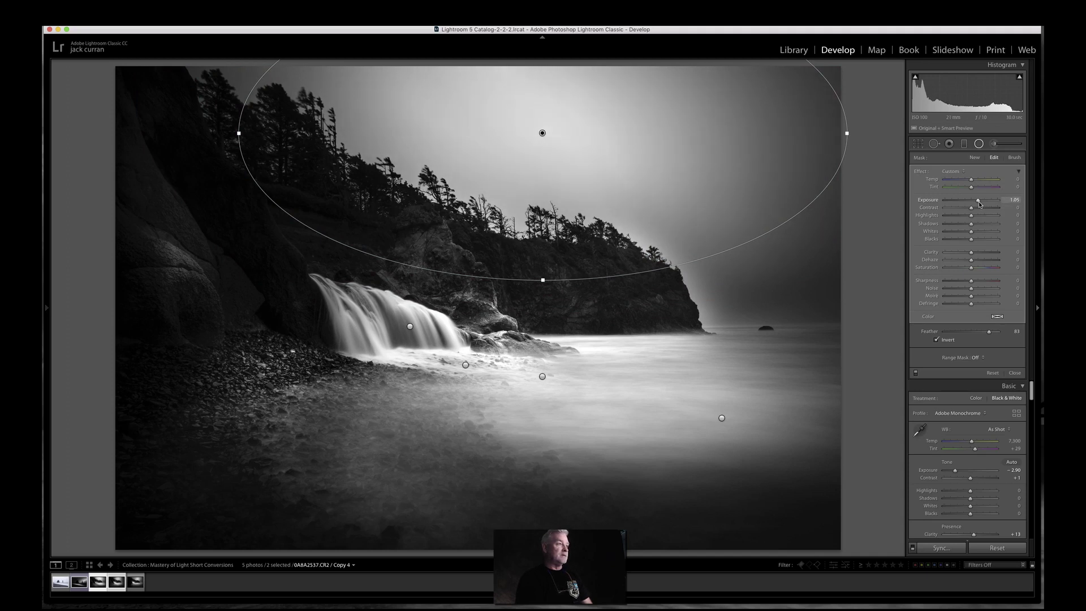
Add an image-wide ellipse that darkens the edges and lifts their shadows, then close local editing
left_click(974, 158)
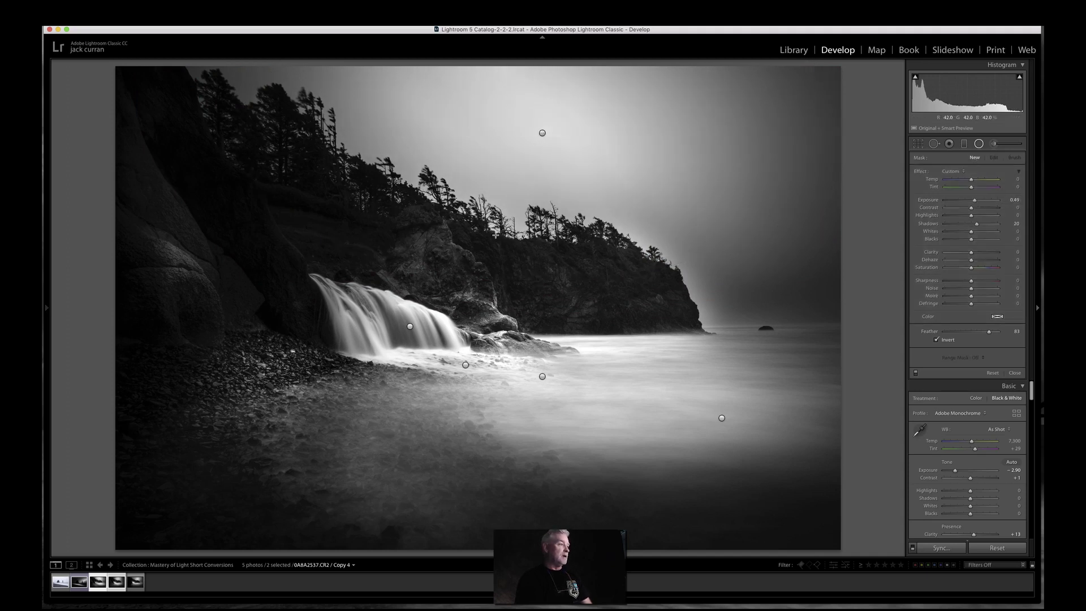
mouse_move(494, 234)
left_mouse_down()
mouse_move(871, 566)
mouse_move(901, 509)
left_mouse_up()
double_click(921, 173)
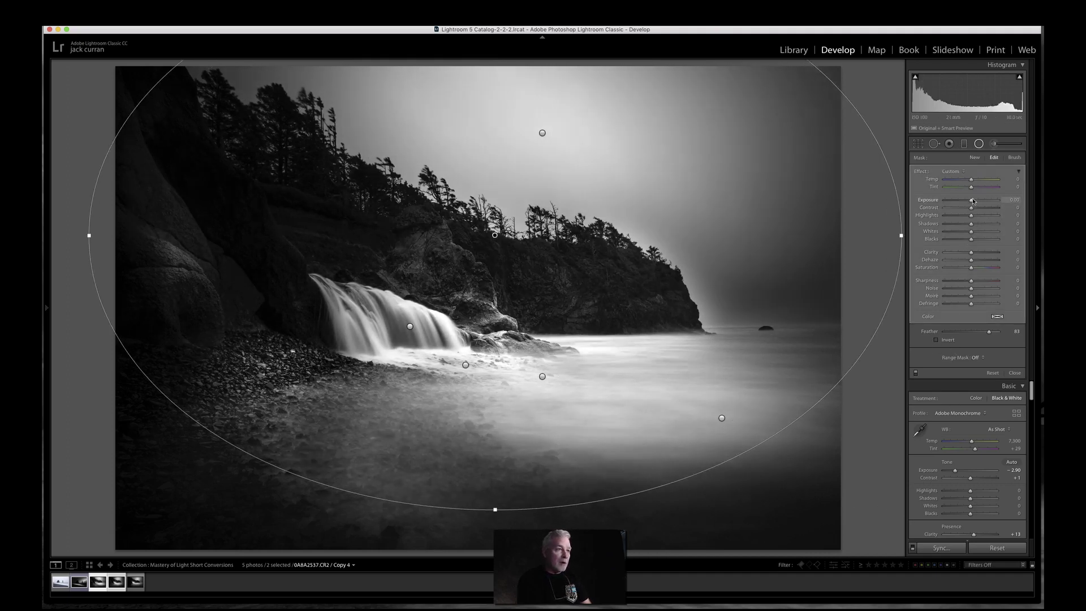
left_click_drag(972, 201, 968, 202)
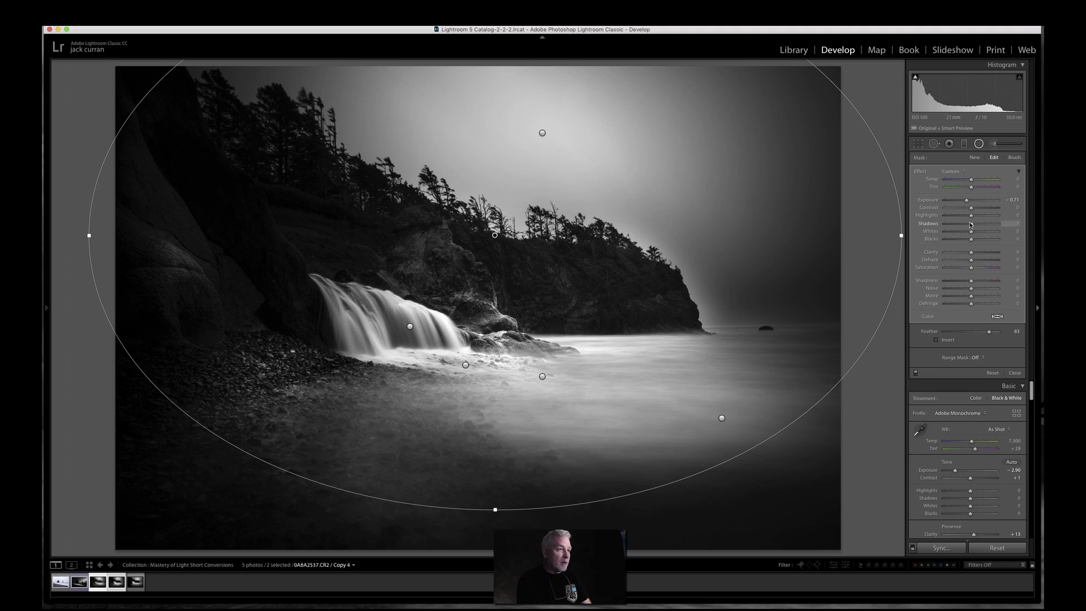
left_click_drag(979, 225, 981, 225)
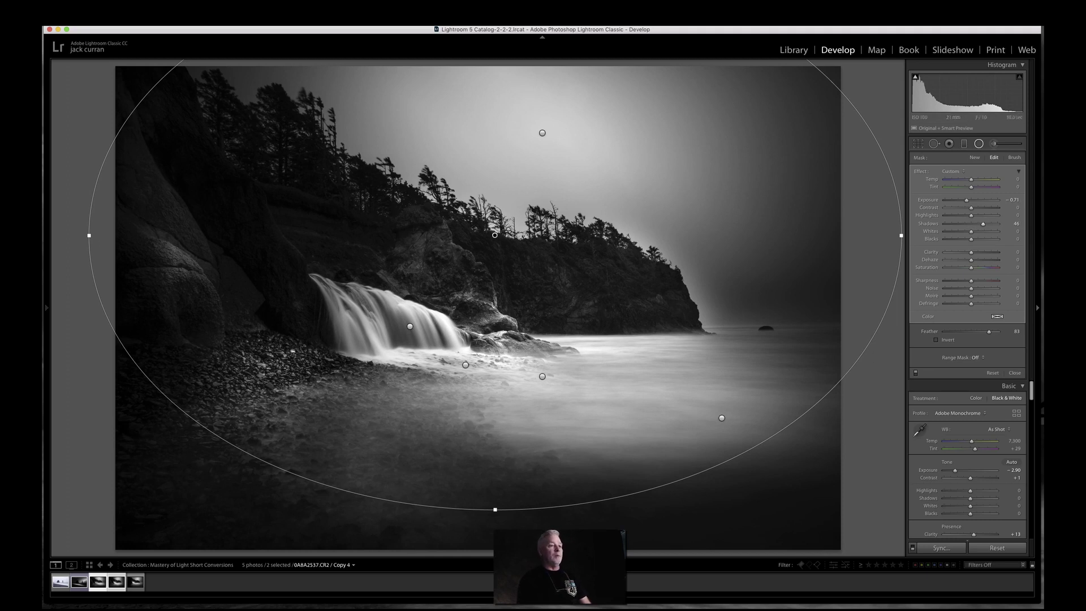
left_click(1015, 373)
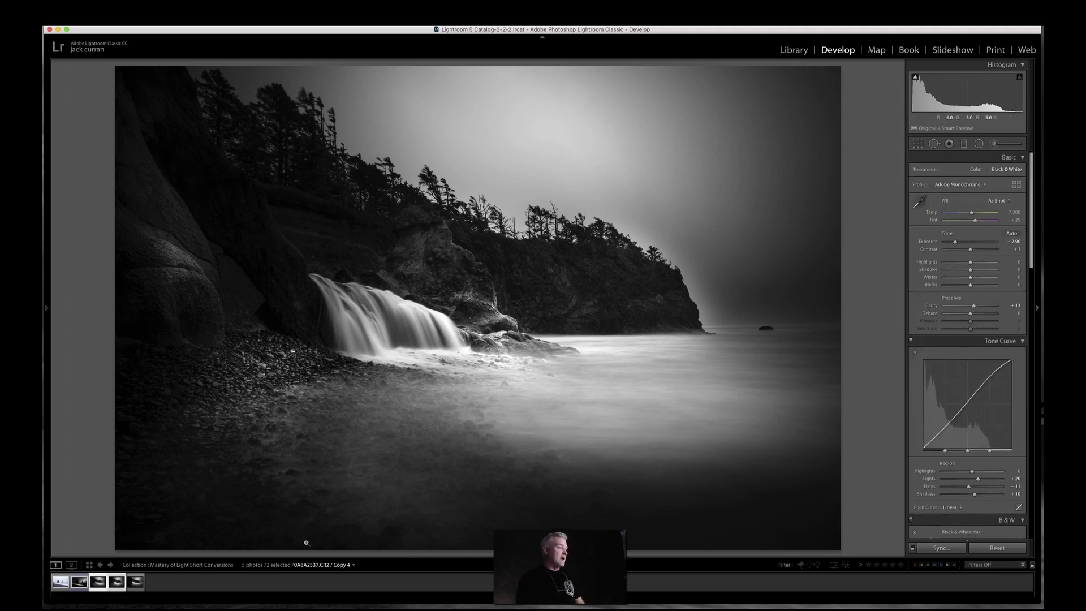
Compare the sea-stack photos side by side in Library Survey view, adding another thumbnail
left_click(793, 50)
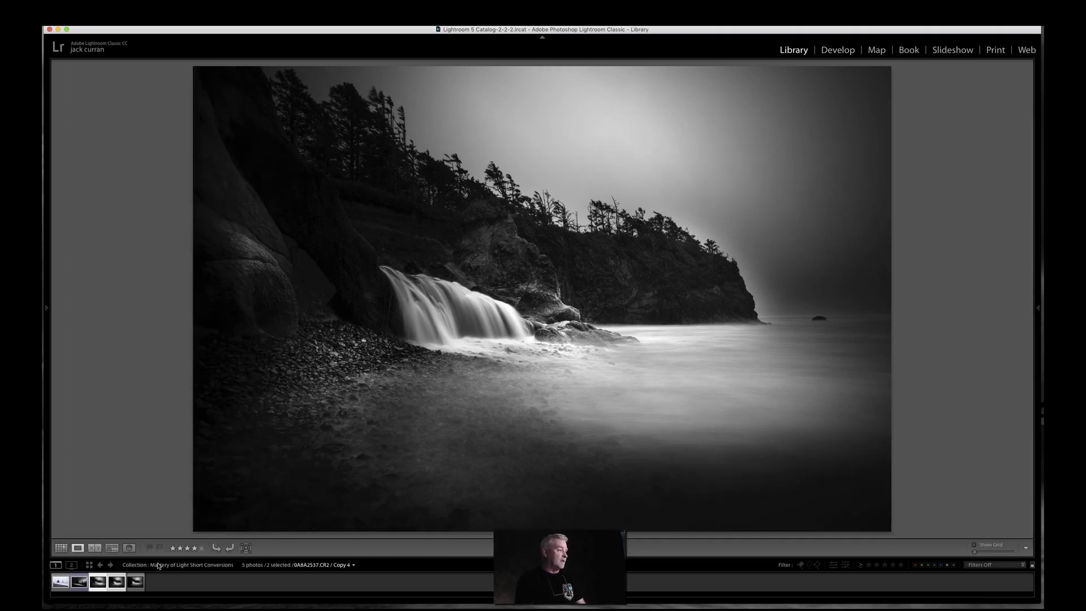
left_click(111, 549)
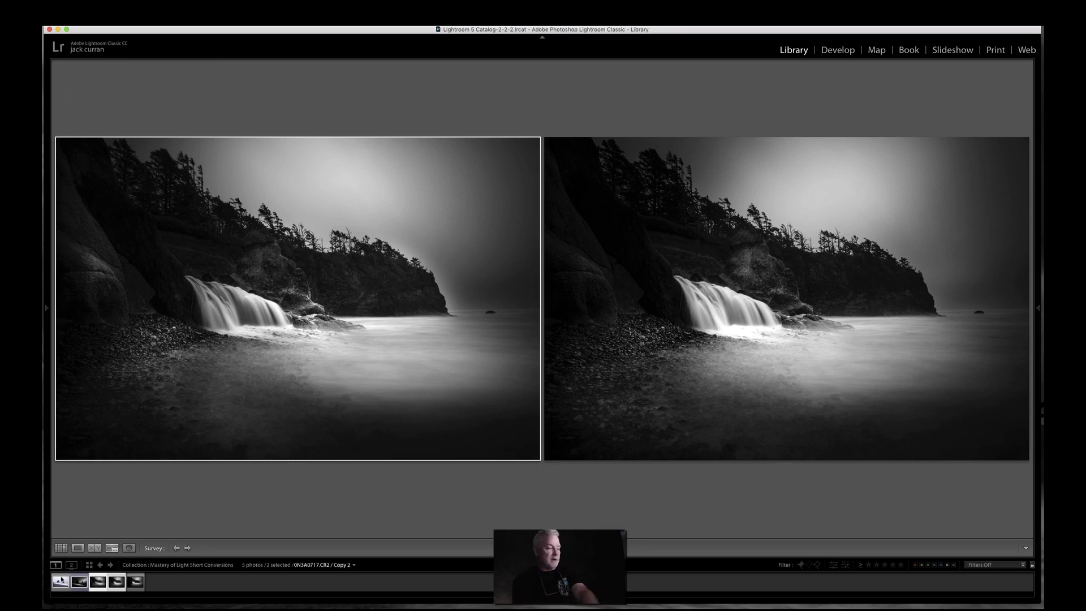
left_click(61, 580, "super")
Add the dark sea-stack version to the comparison, then open the colour original in Develop
left_click(79, 581, "super")
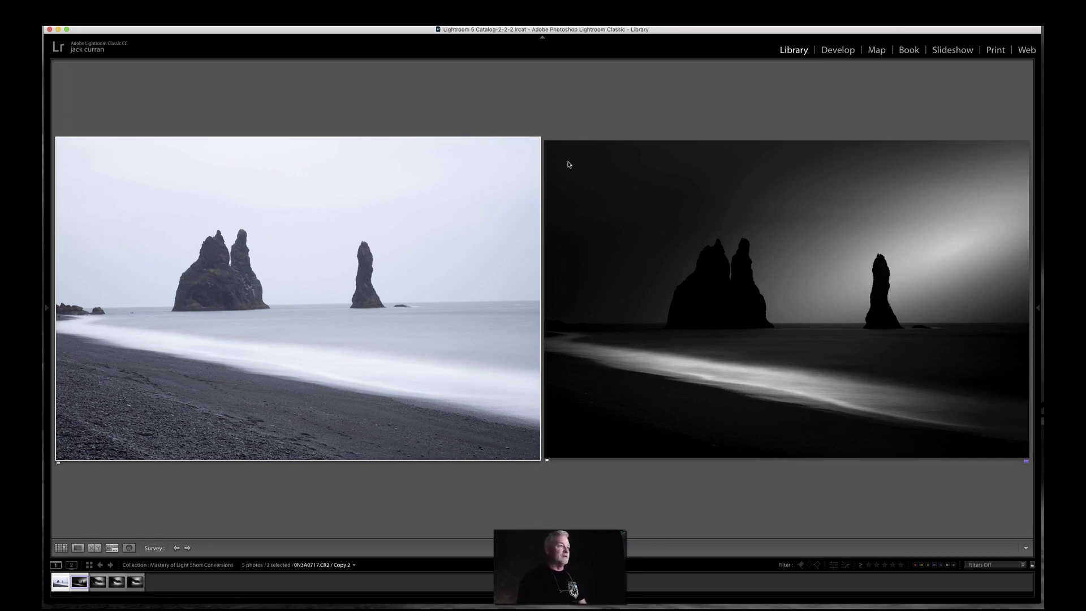
left_click(836, 51)
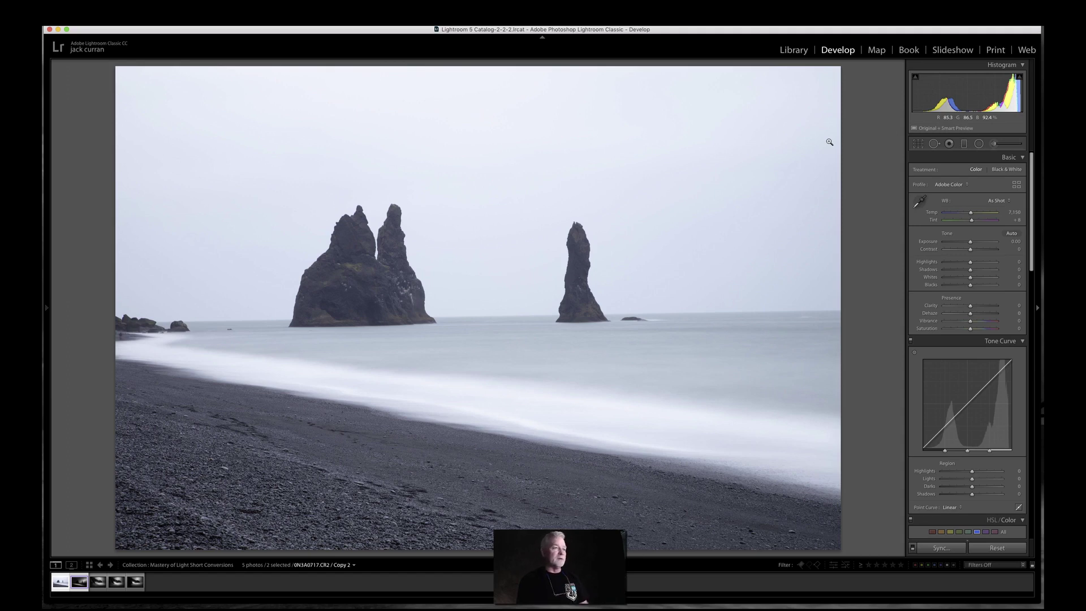
Convert the sea-stack copy to Black & White and tighten the crop slightly from the top-right
left_click(1006, 170)
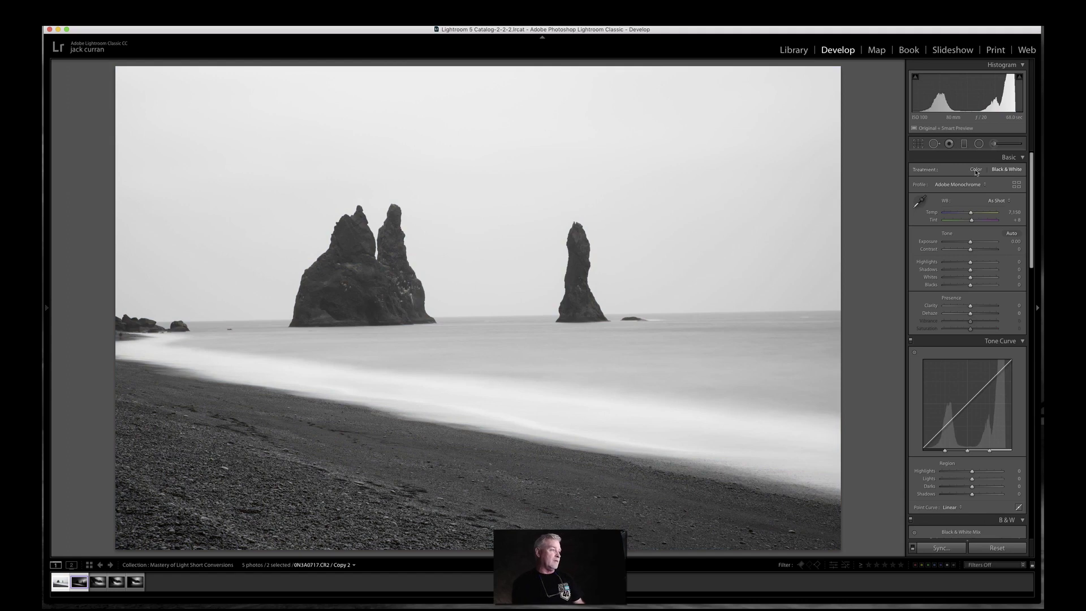
left_click(918, 145)
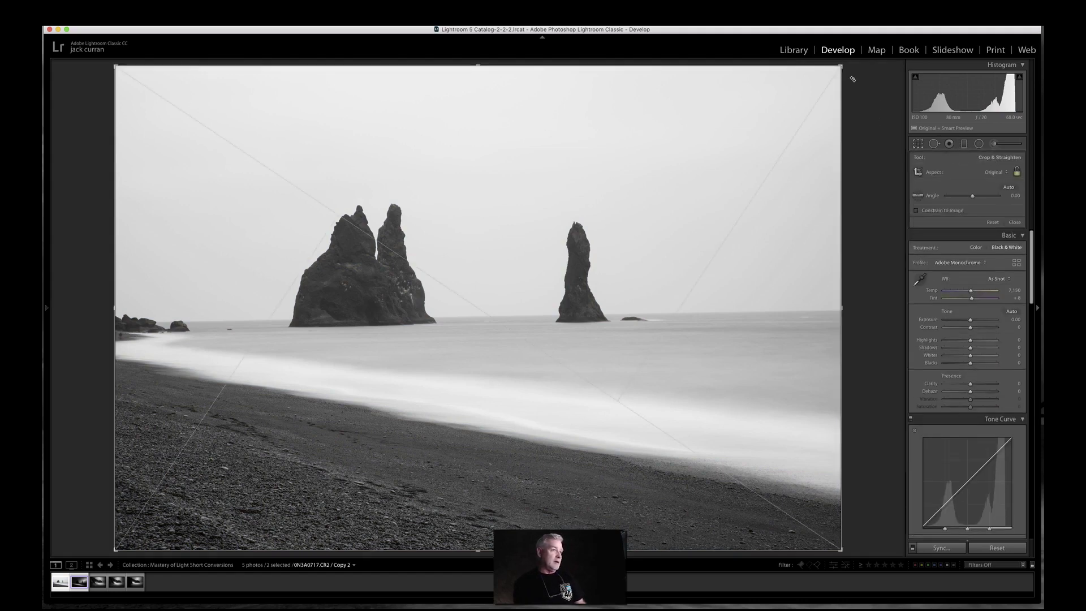
left_click_drag(841, 65, 840, 95)
key("Return")
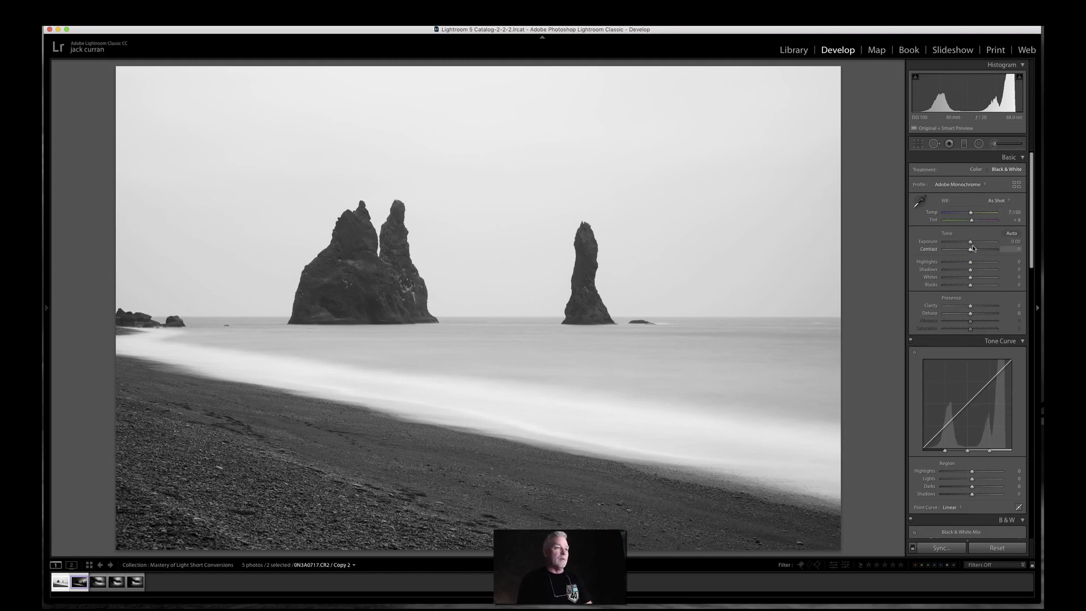
Set global Exposure to about -1.30 and Contrast to +27
mouse_move(972, 243)
left_mouse_down()
mouse_move(978, 251)
mouse_move(954, 247)
left_mouse_up()
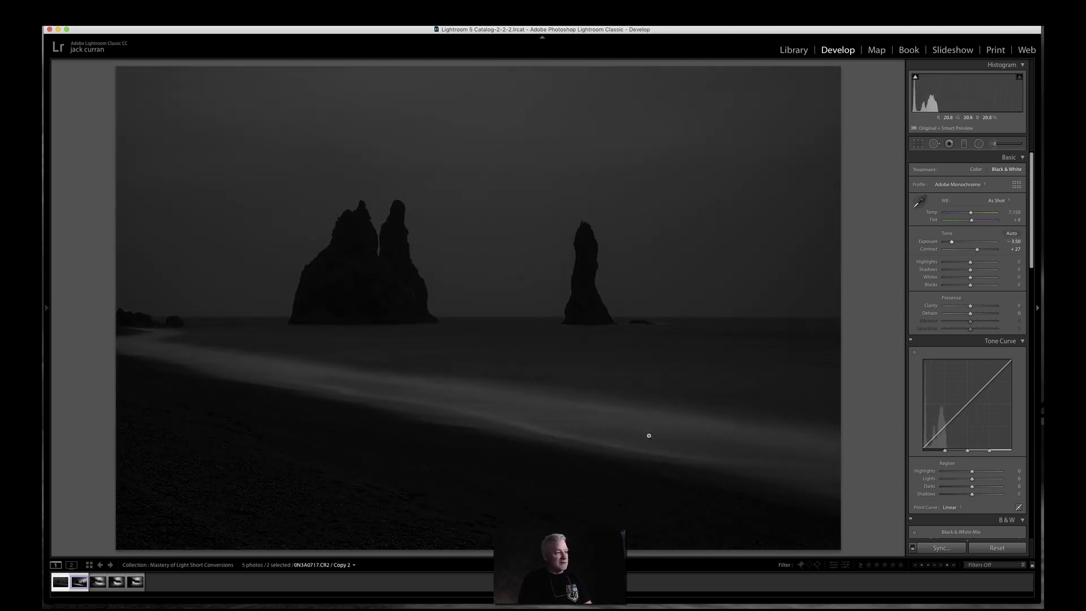
left_click(964, 242)
left_click_drag(964, 242, 969, 242)
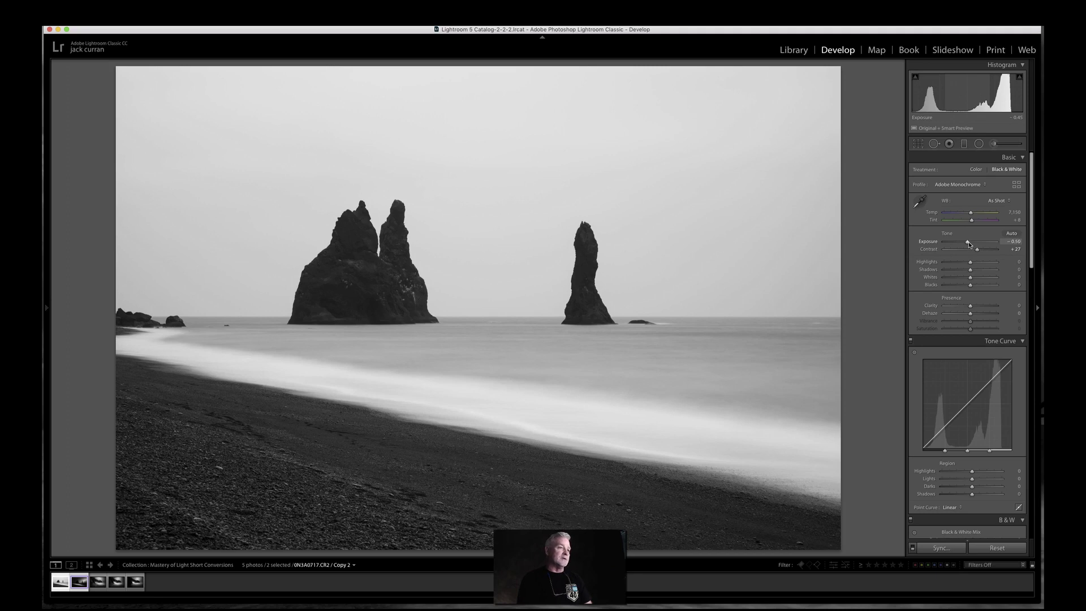
left_click_drag(968, 242, 960, 246)
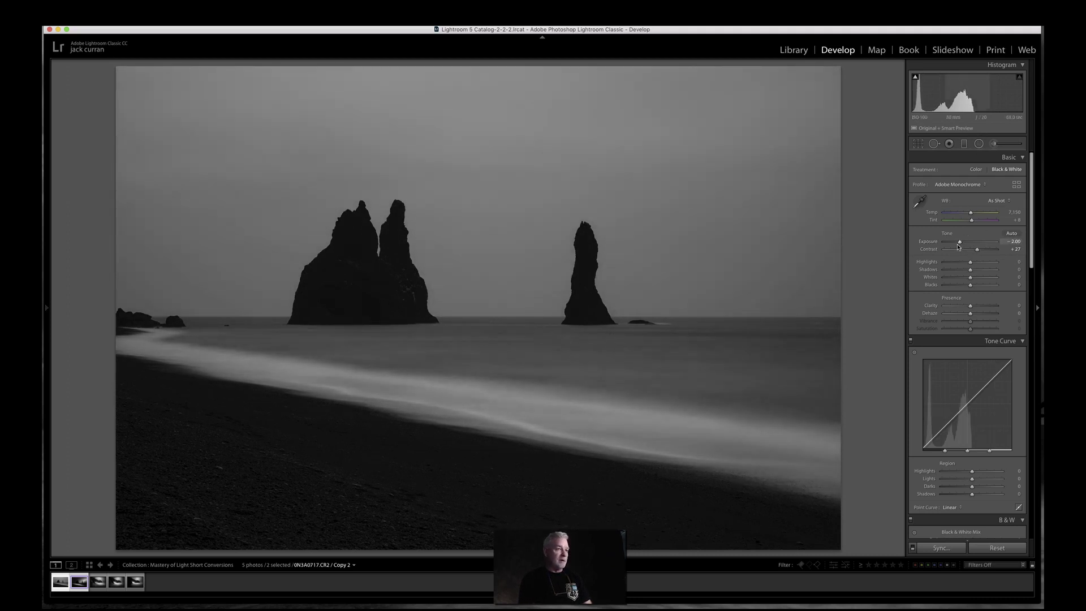
left_click_drag(960, 242, 963, 242)
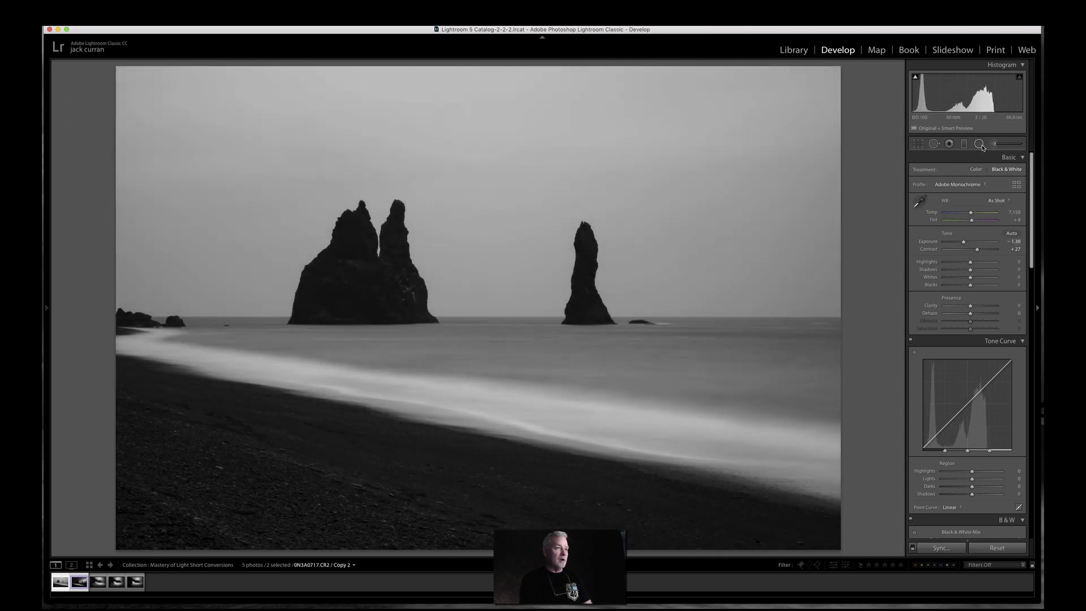
Add a radial filter over the sea stacks darkening the outside to Exposure -2.96, shifted up-right
left_click_drag(494, 279, 881, 495)
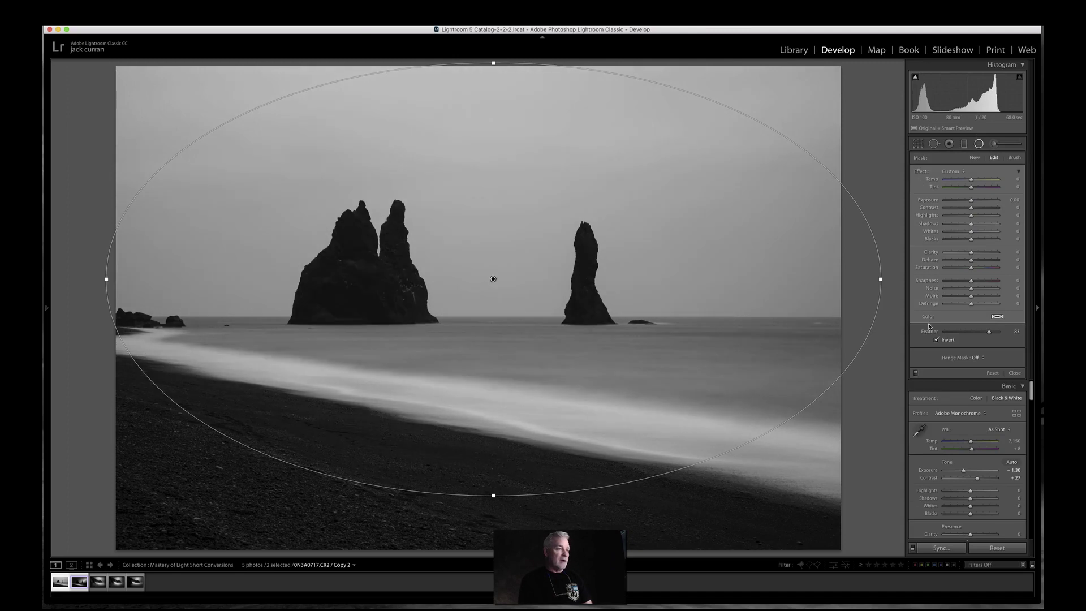
left_click(936, 340)
left_click_drag(969, 202, 952, 210)
left_click_drag(493, 280, 601, 247)
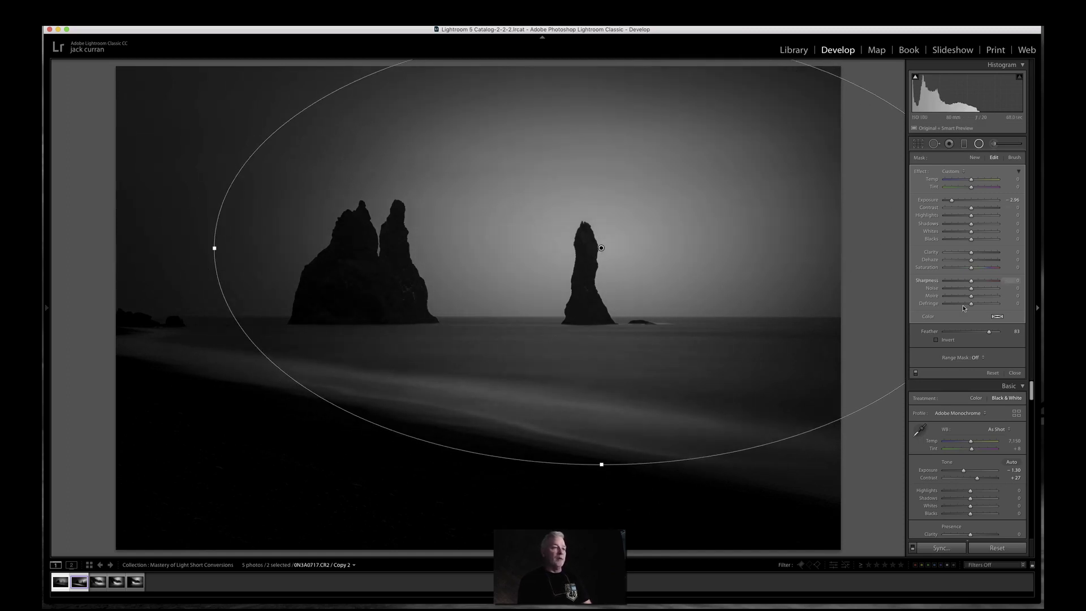
left_click(974, 158)
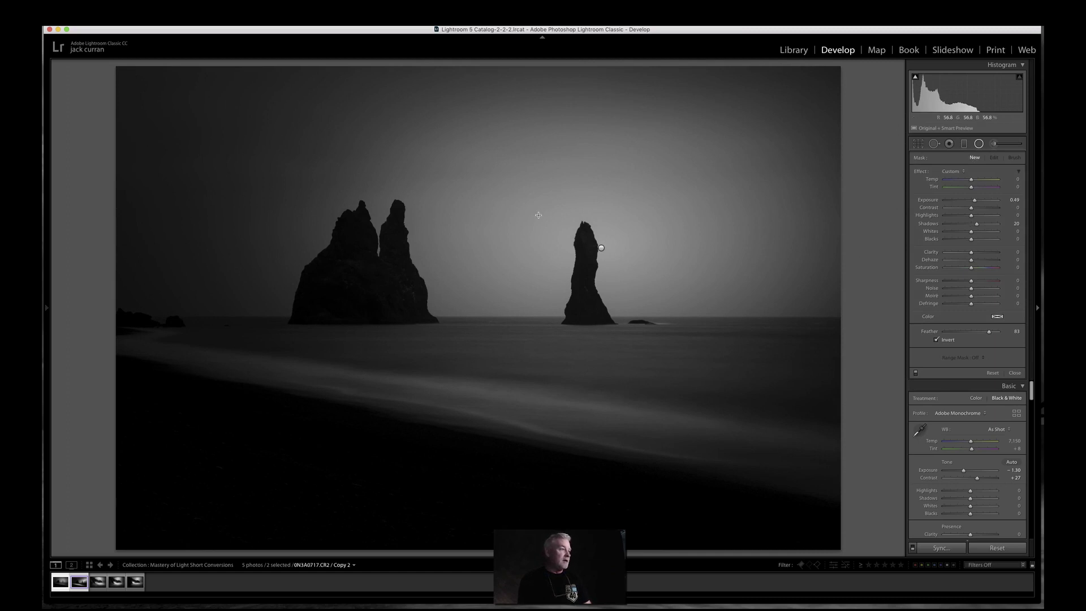
Add a diagonal radial filter behind the stacks with Exposure 0.51, Highlights 36 and Whites 54
left_click_drag(706, 287, 920, 365)
left_click_drag(791, 100, 735, 34)
left_click_drag(536, 214, 710, 222)
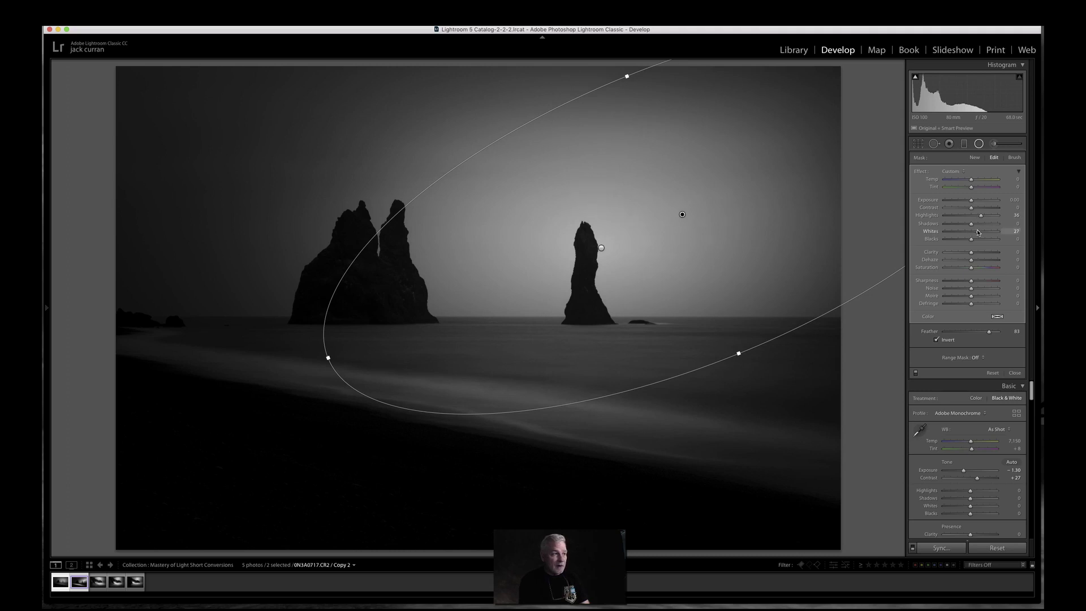
left_click_drag(978, 232, 980, 232)
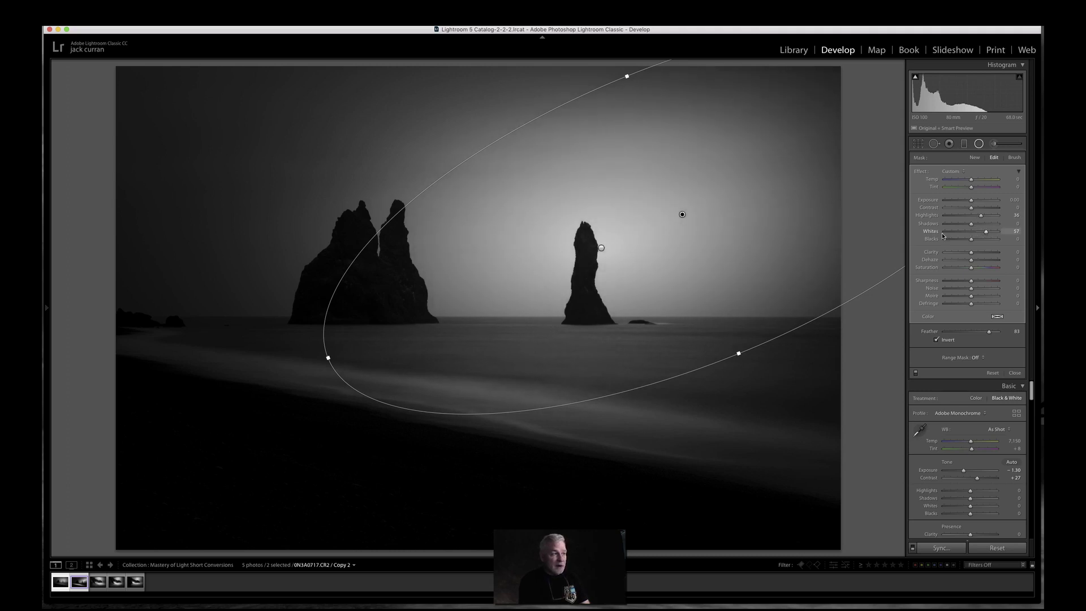
left_click_drag(683, 216, 755, 181)
left_click_drag(972, 203, 975, 201)
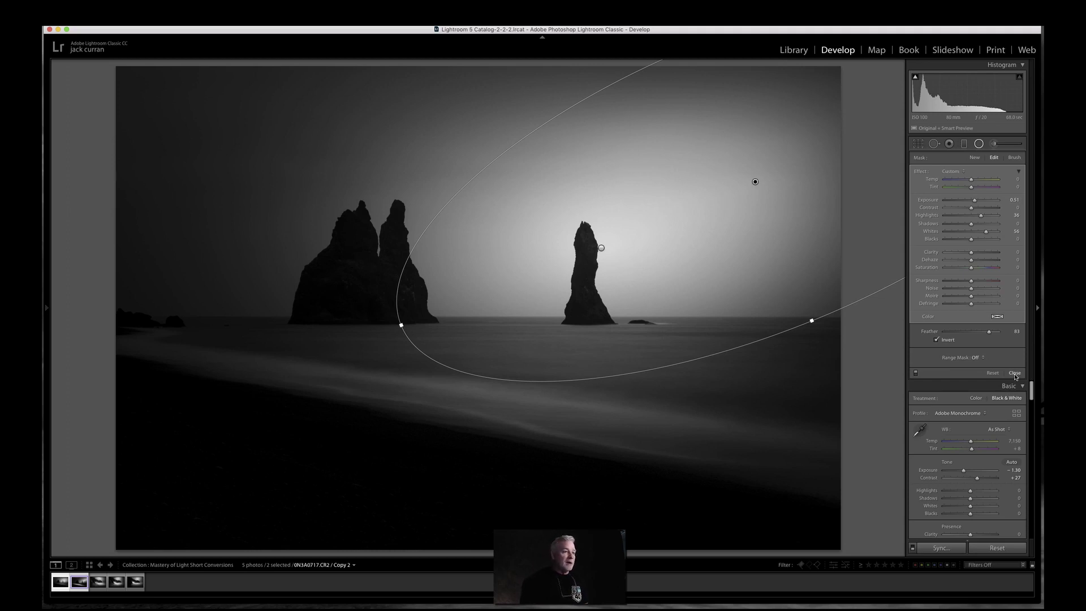
Reset the Adjustment Brush, raise its Exposure, and paint along the wave streak on the shore
left_click(993, 145)
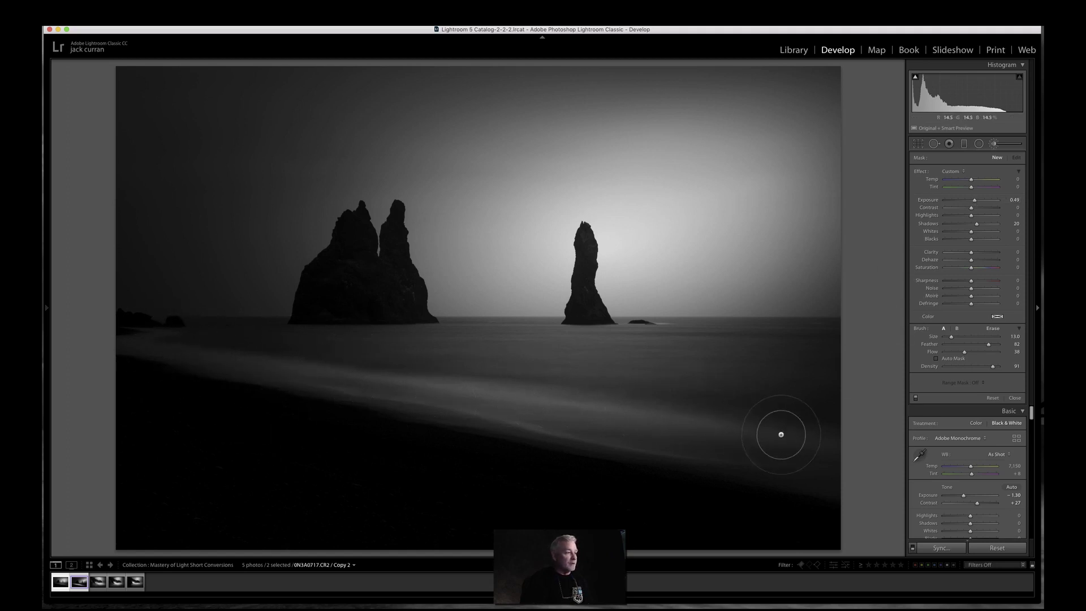
double_click(974, 200)
double_click(977, 223)
left_click_drag(971, 202, 979, 217)
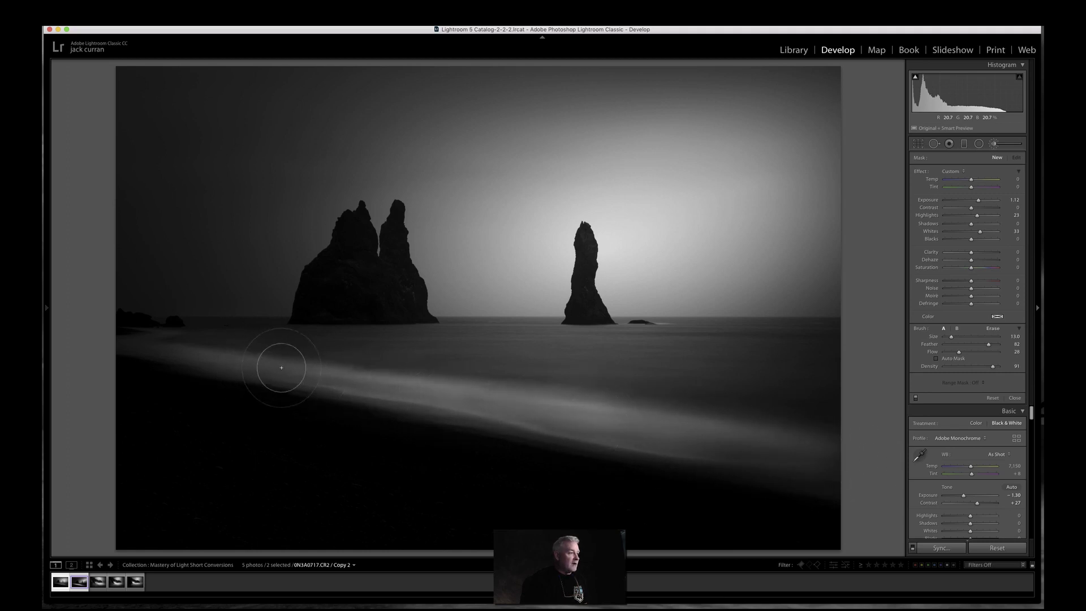
left_click_drag(669, 425, 818, 449)
Fine-tune the painted wave's brightness, add Clarity 52, and close local editing
left_click_drag(978, 199, 978, 200)
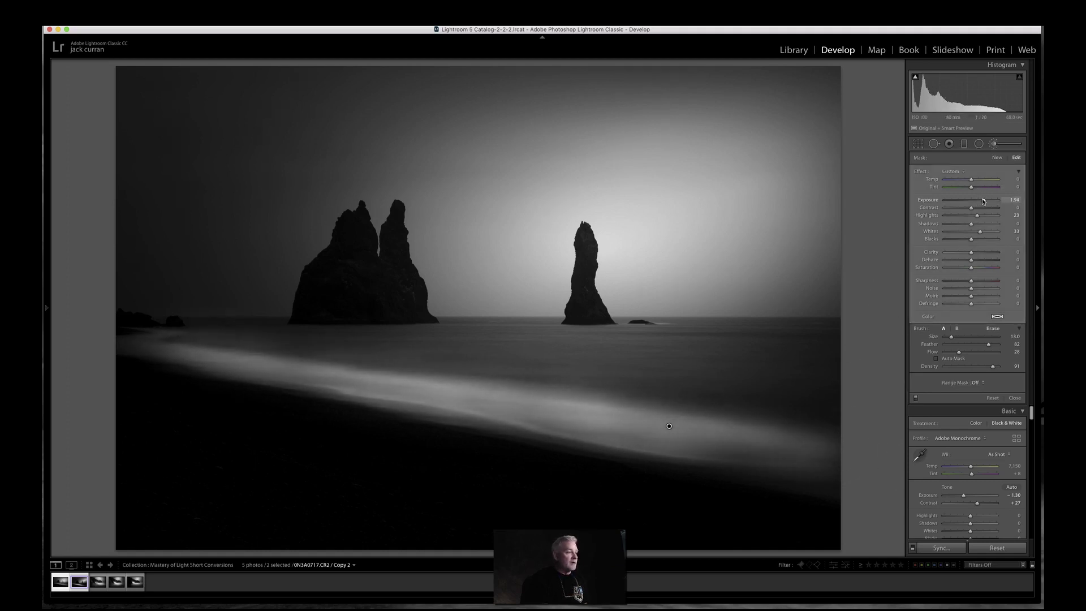
left_click_drag(983, 201, 983, 202)
left_click_drag(971, 252, 987, 256)
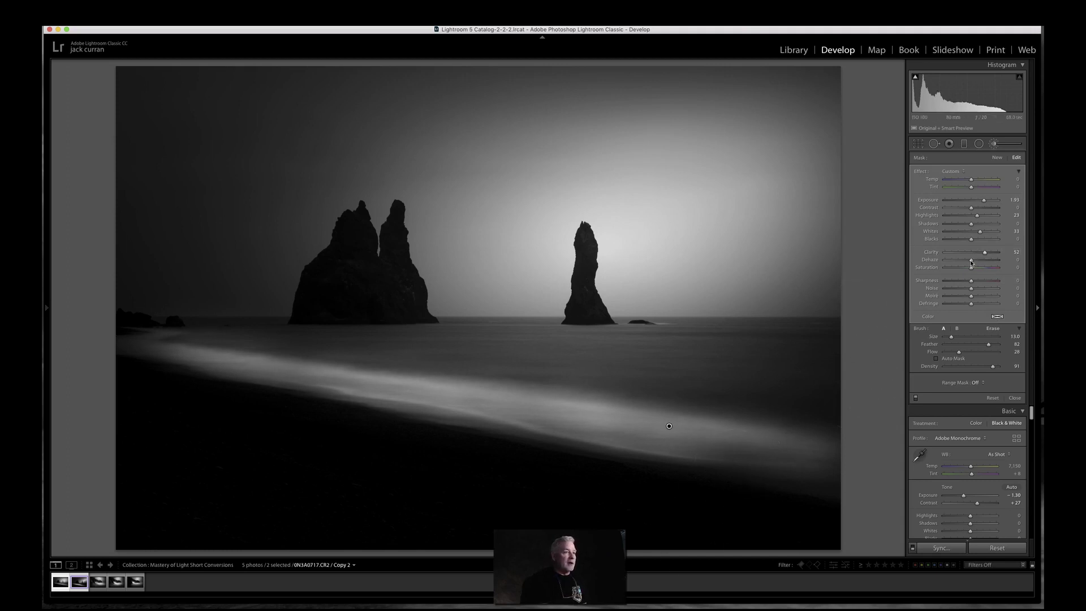
left_click(1014, 398)
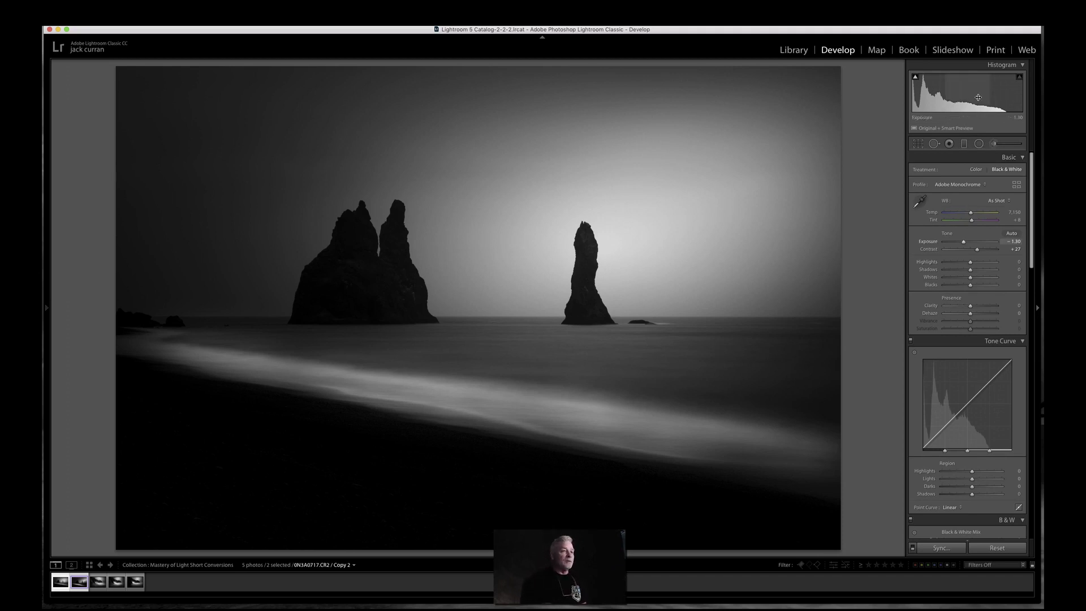
Show shadow clipping and draw a radial filter over the lower beach, rotated along the shoreline
mouse_move(915, 77)
left_click(914, 77)
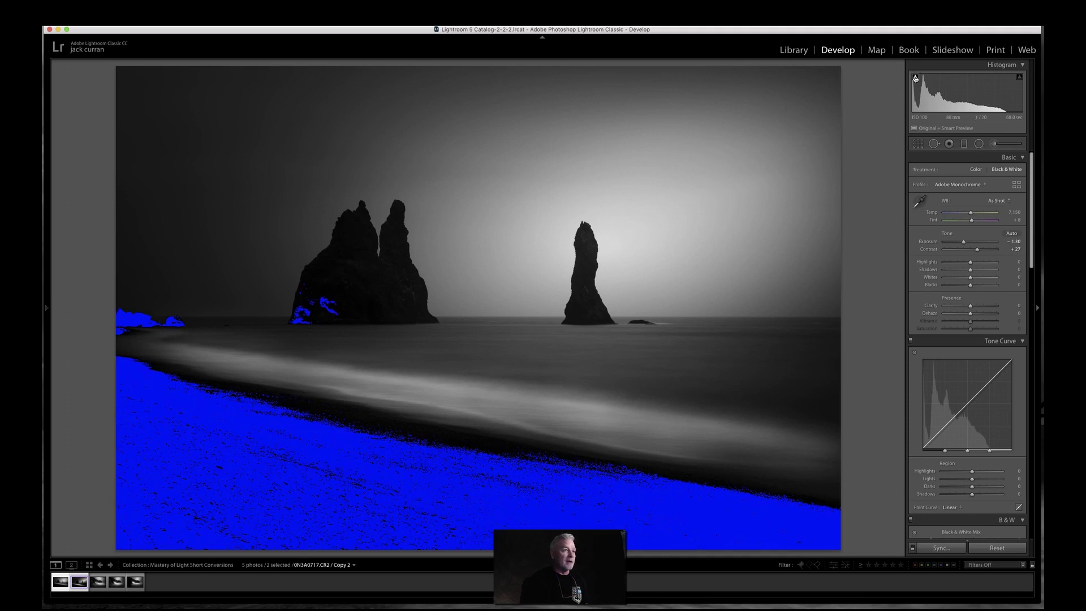
left_click(978, 143)
left_click_drag(180, 453, 892, 610)
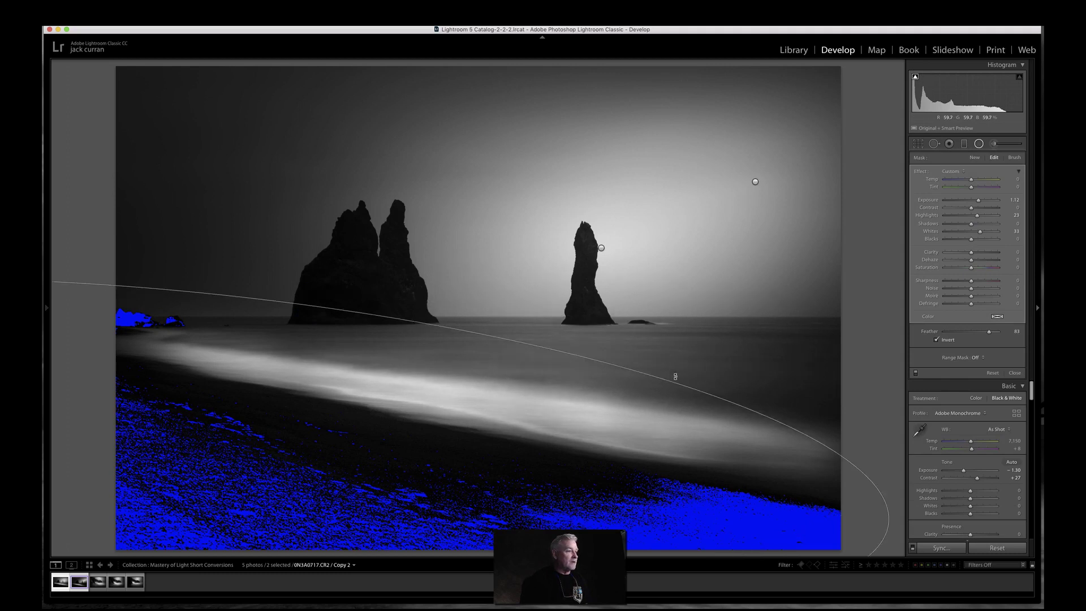
left_click_drag(618, 314, 671, 376)
left_click_drag(207, 477, 286, 514)
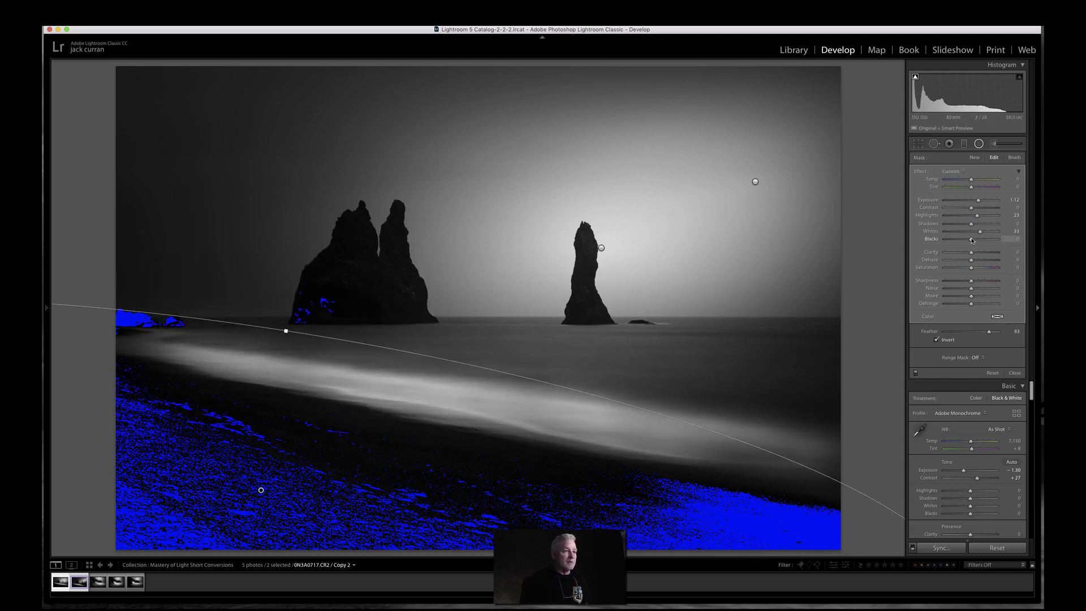
Raise the beach filter's Blacks and Shadows to 51 to clear the clipping, then finish
left_click_drag(971, 239, 973, 241)
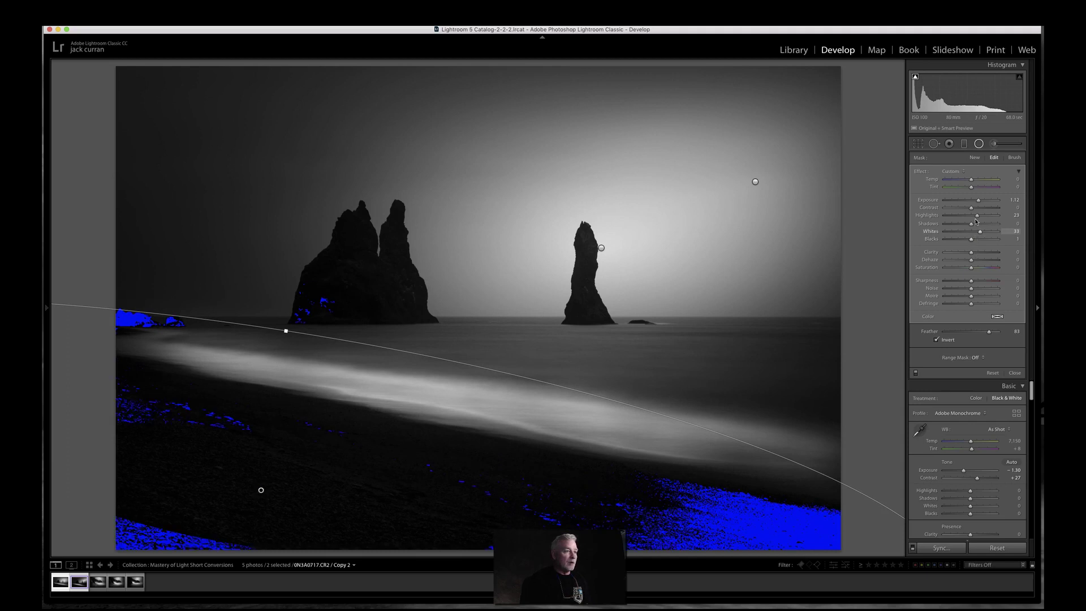
left_click_drag(975, 225, 981, 225)
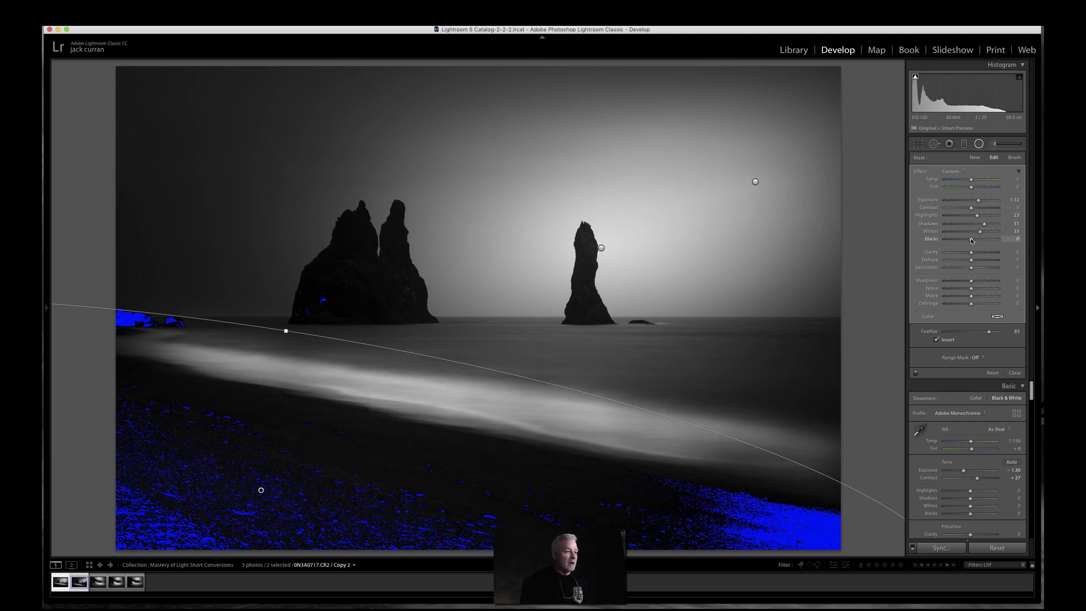
left_click_drag(972, 240, 970, 240)
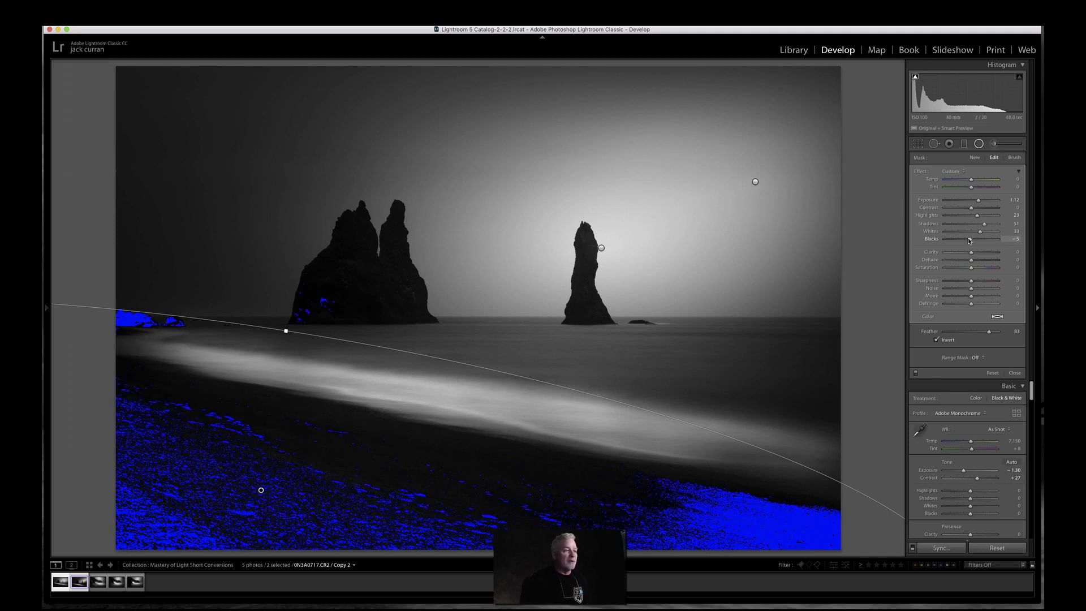
left_click(1014, 373)
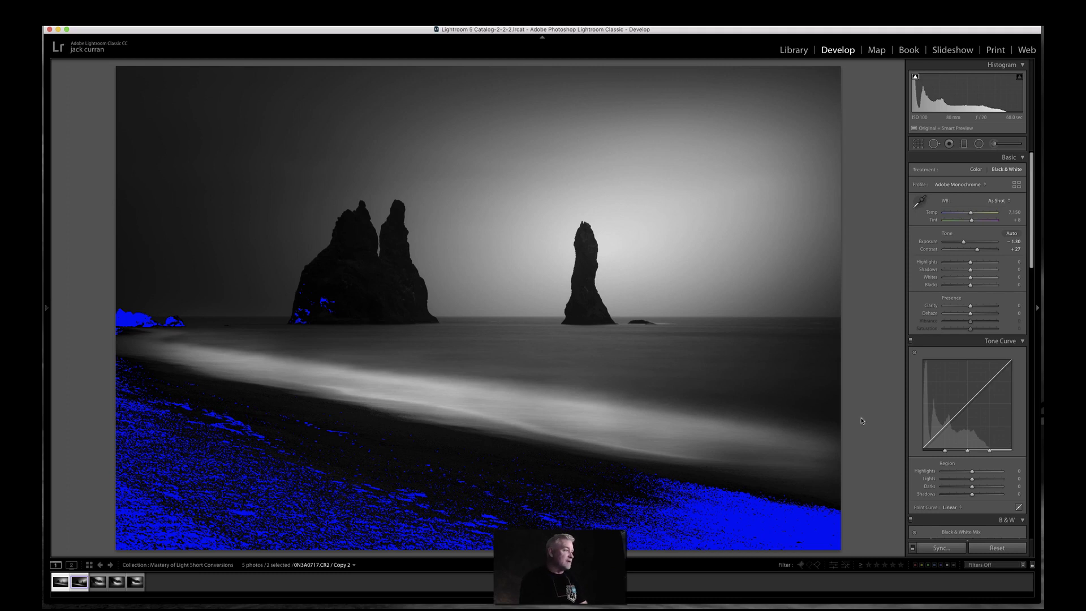
Paint a reset brush with Shadows +22 and a smaller size over the left sea stack's edge
key("k")
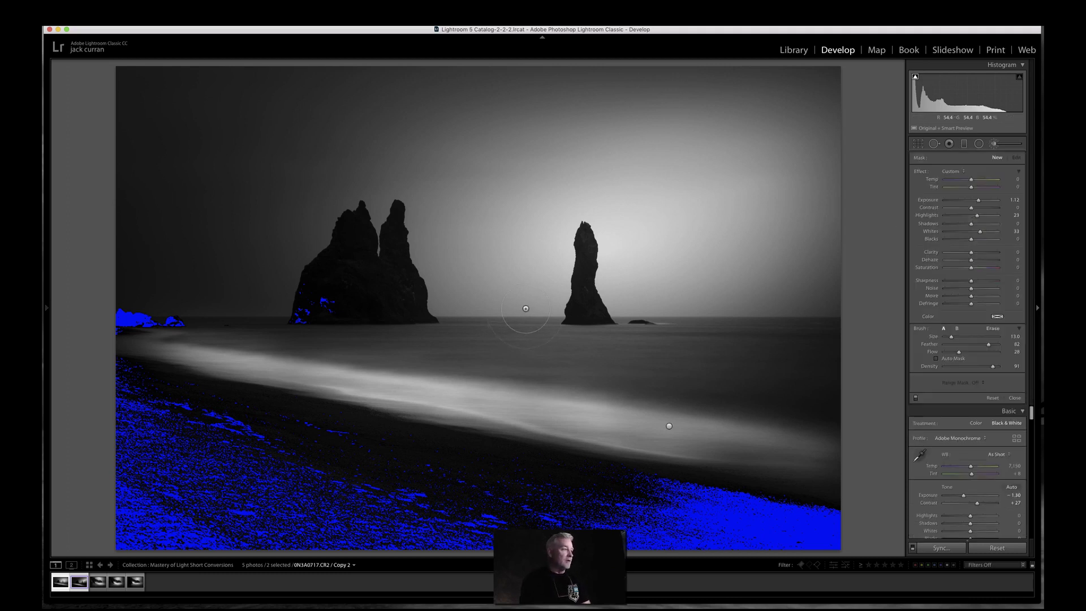
double_click(917, 171)
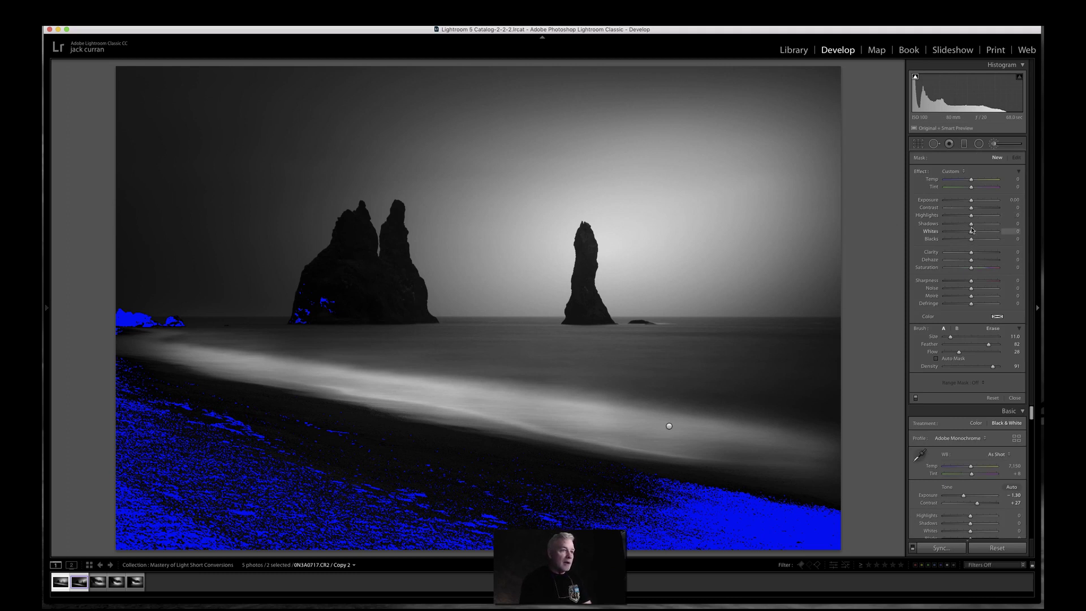
left_click_drag(971, 223, 977, 224)
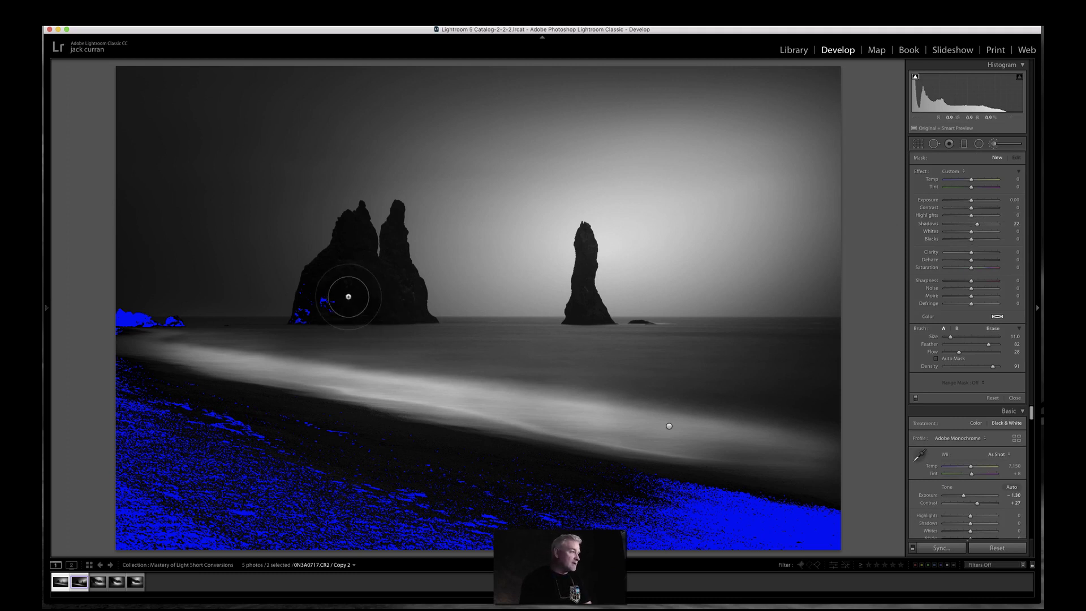
key("bracketleft")
key("bracketleft")
key("bracketleft")
key("bracketleft")
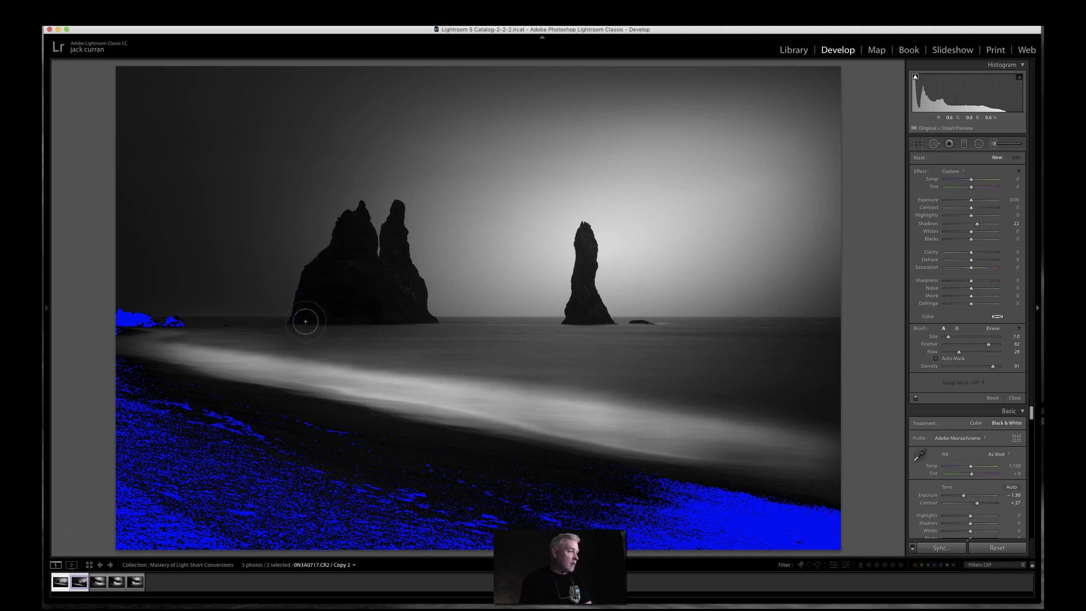
left_click_drag(328, 294, 341, 317)
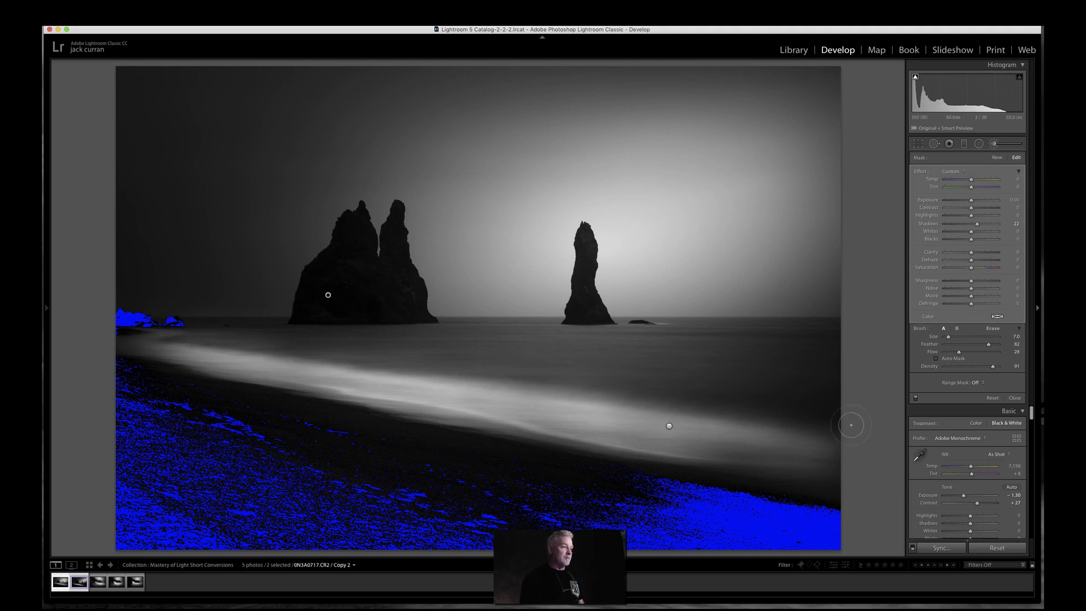
left_click(1014, 398)
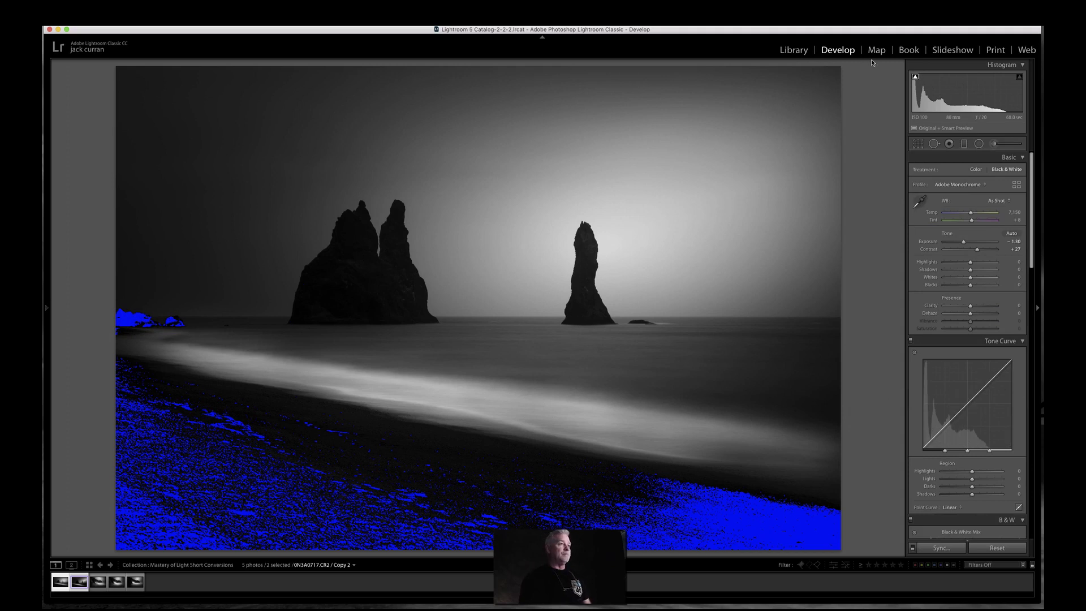
Turn off the shadow-clipping warning and briefly compare with the earlier version in Library
left_click(915, 77)
left_click(794, 51)
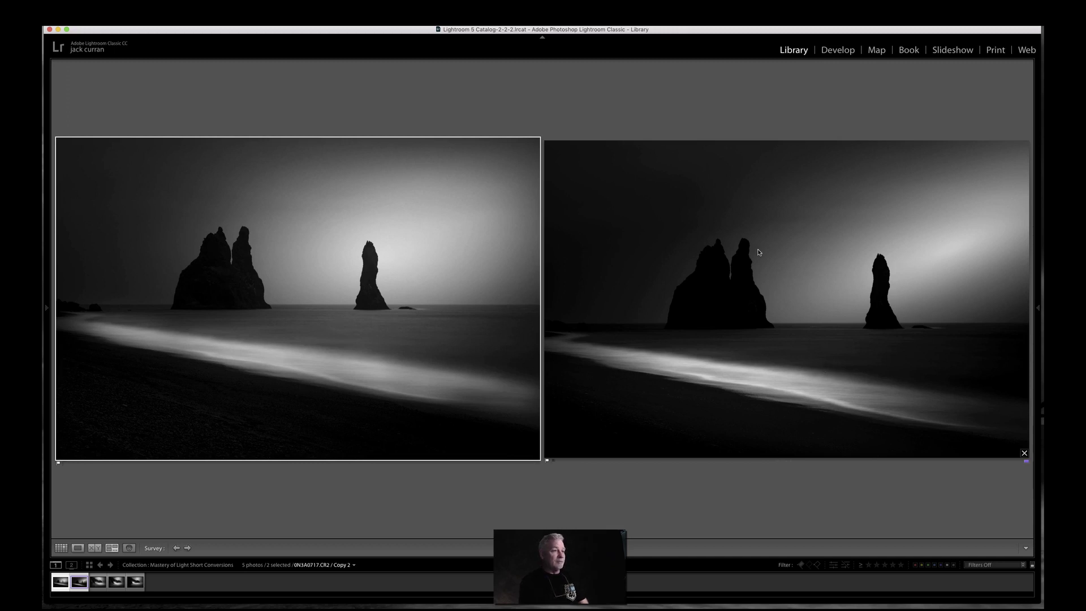
left_click(837, 50)
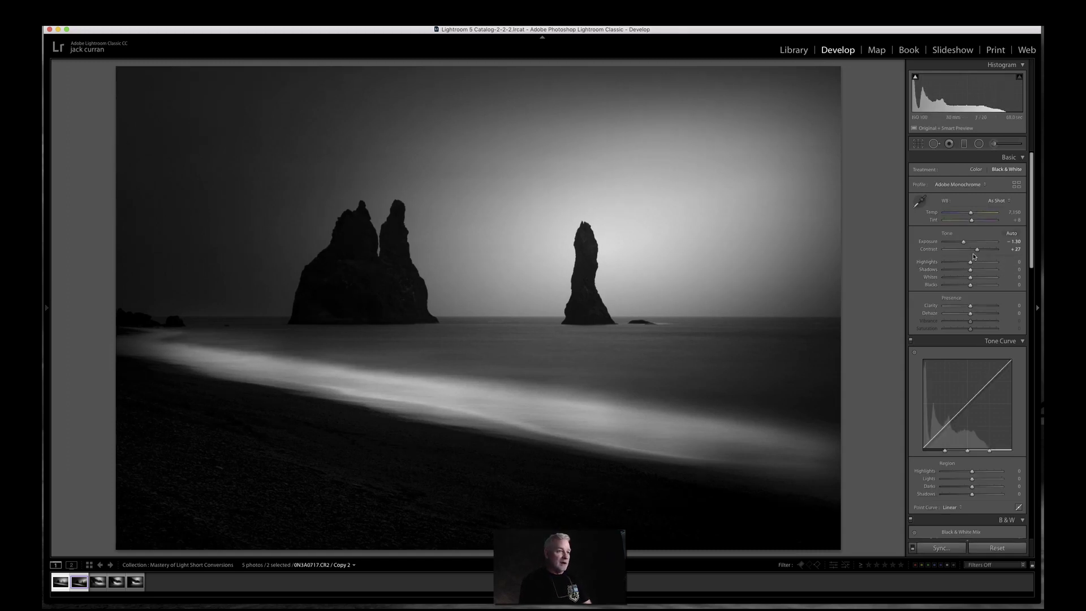
Raise contrast to +53 and add a tilted radial filter with Clarity 37 and Dehaze over the wave streak
left_click_drag(977, 250, 962, 244)
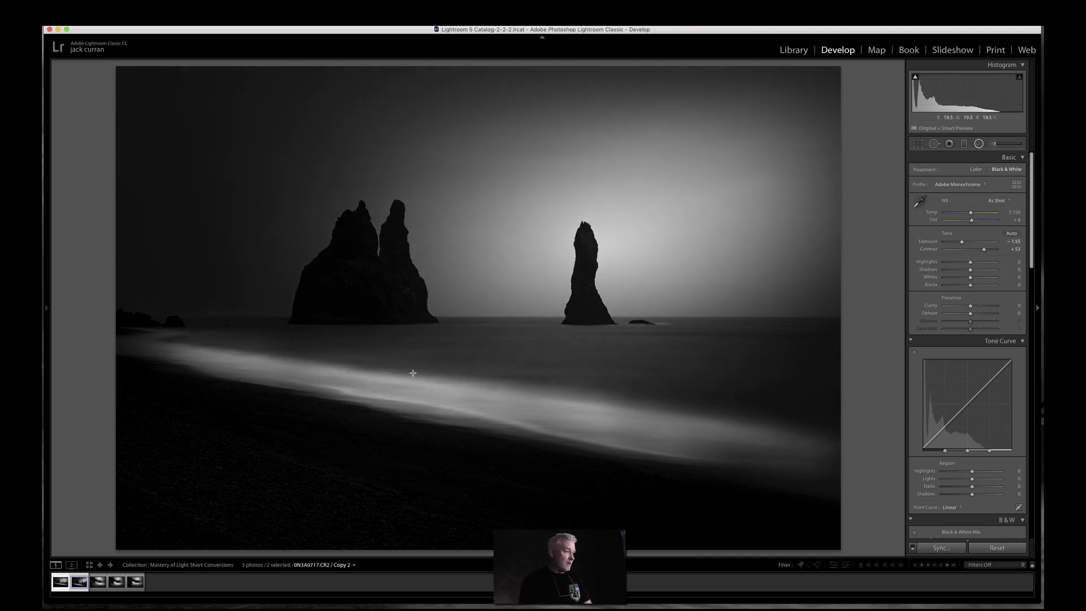
left_click(978, 143)
left_click_drag(368, 365, 740, 420)
left_click_drag(697, 336, 770, 416)
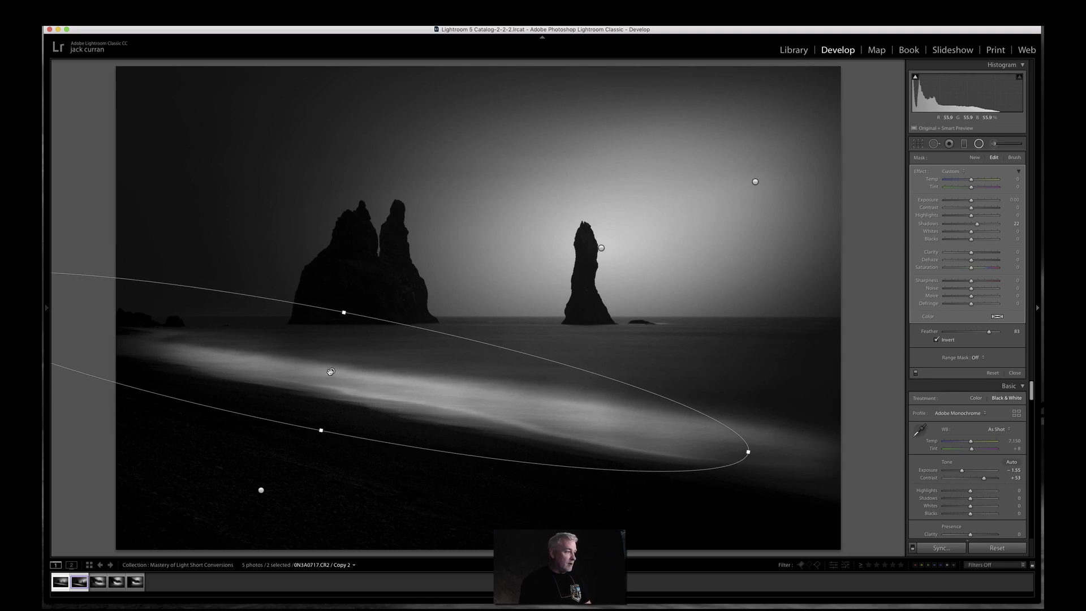
left_click_drag(331, 371, 469, 390)
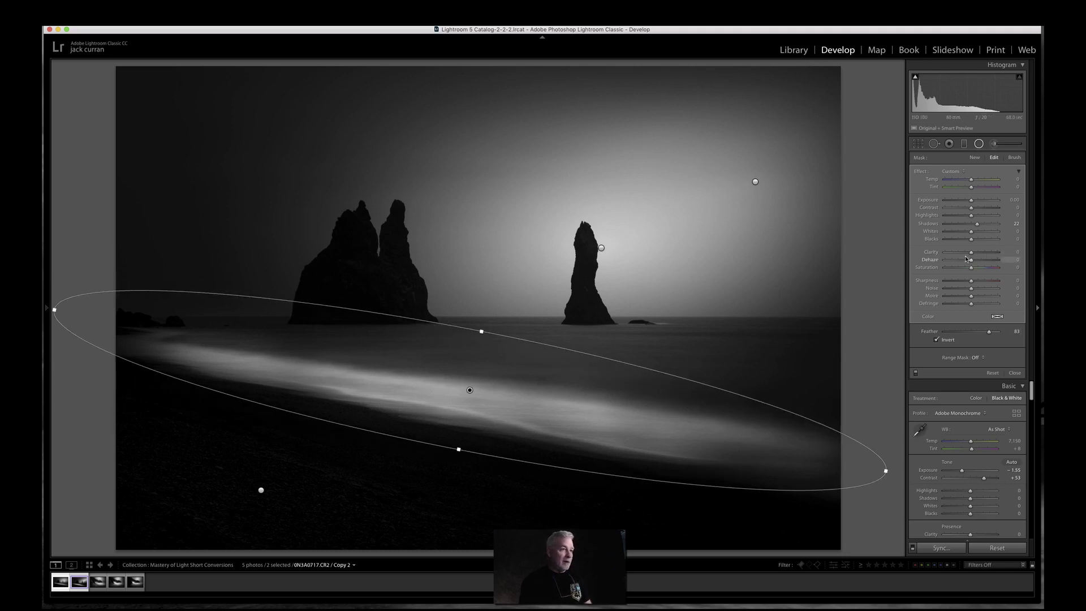
mouse_move(971, 252)
left_mouse_down()
mouse_move(984, 255)
mouse_move(977, 262)
left_mouse_up()
left_click(1014, 373)
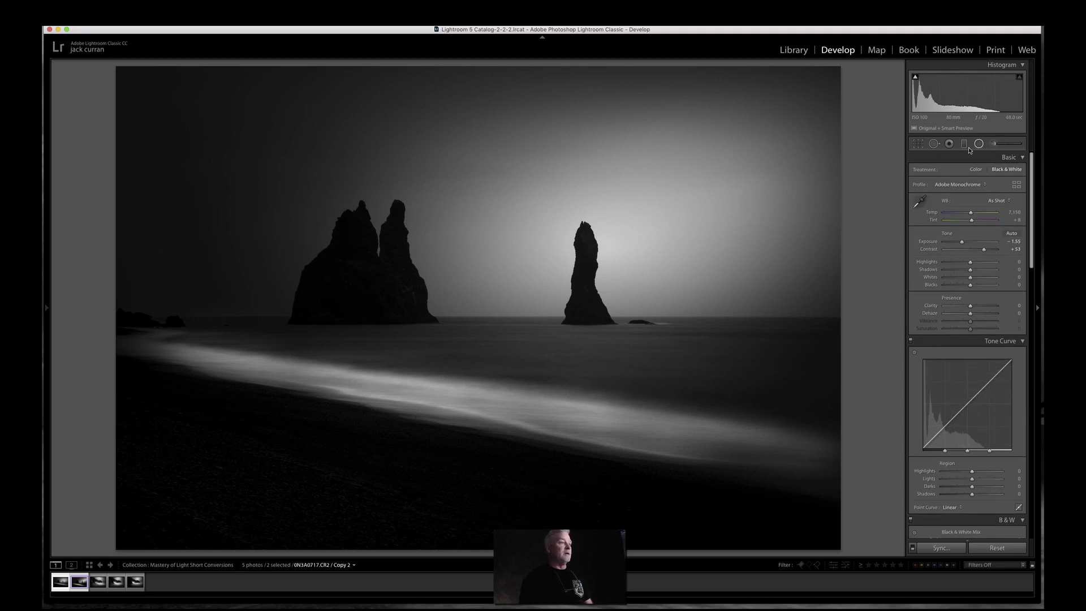
Move the darkening radial filter up-right, then reshape, shift and brighten the sky glow ellipse
left_click(949, 143)
left_click(754, 180)
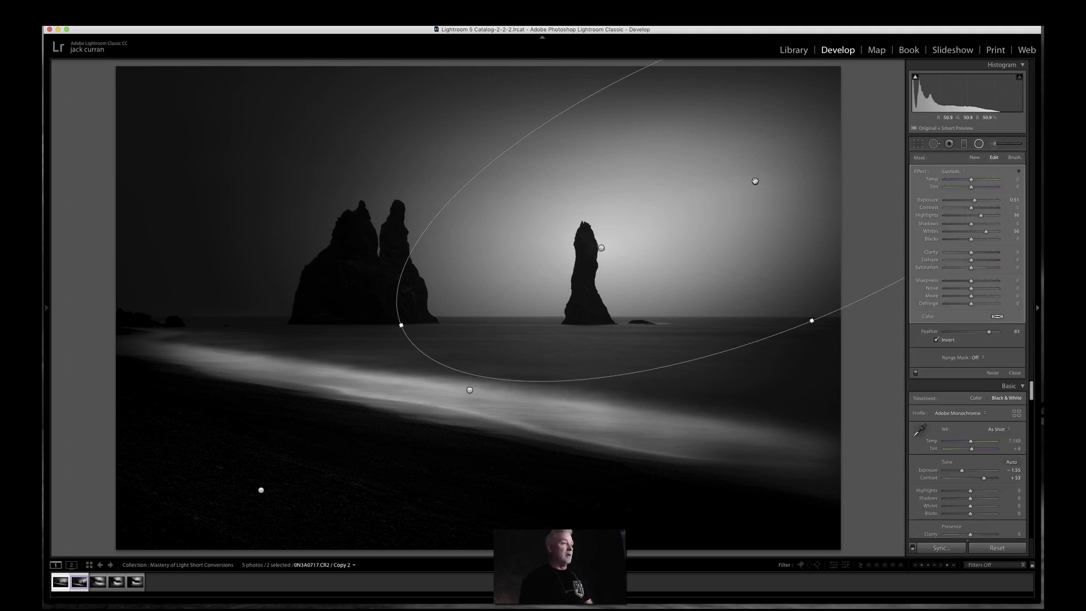
left_click_drag(816, 316, 814, 309)
left_click(601, 247)
left_click_drag(601, 248, 653, 222)
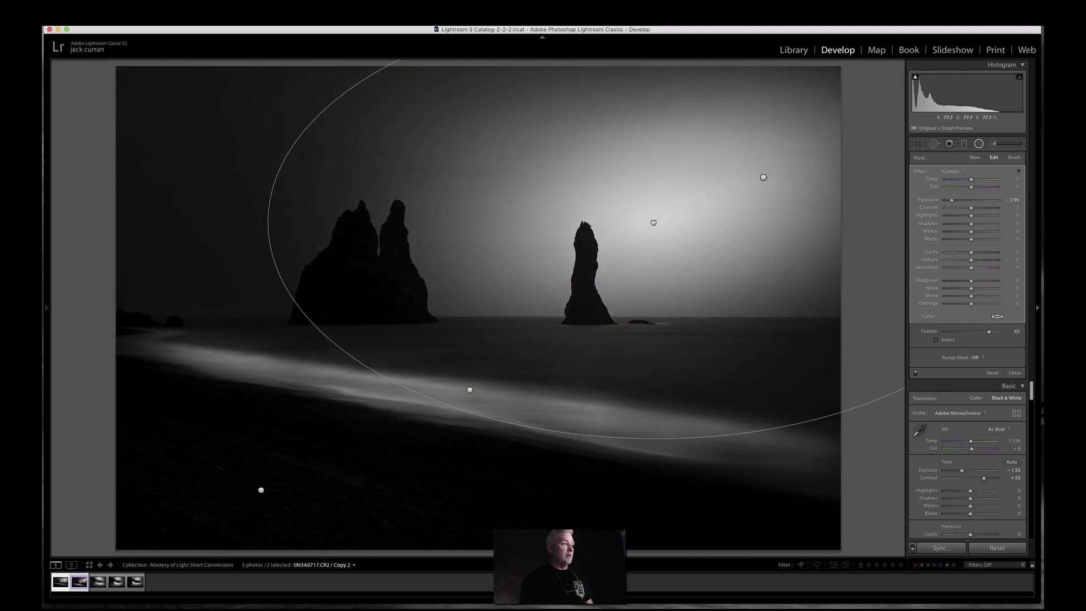
left_click(763, 177)
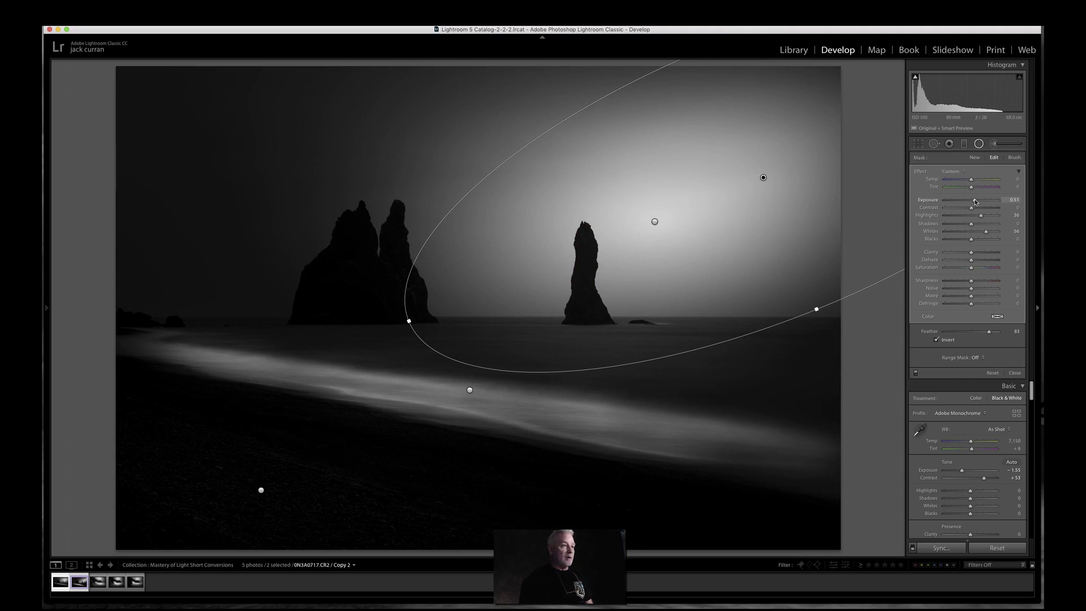
left_click_drag(974, 200, 974, 200)
left_click_drag(763, 177, 783, 183)
left_click_drag(836, 310, 824, 298)
left_click(1015, 373)
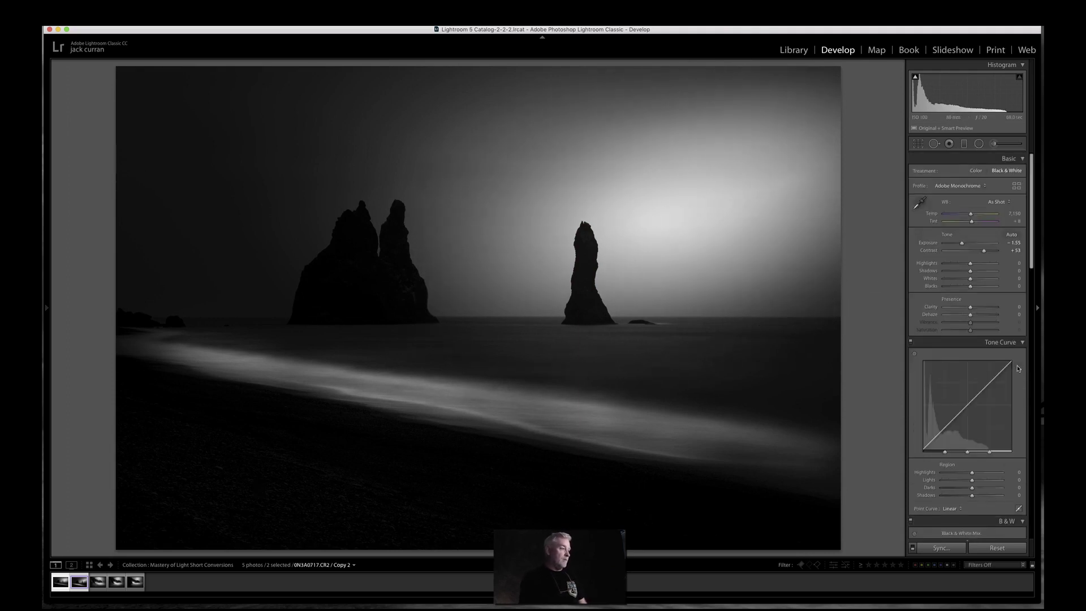
Raise the wave-streak brush's Exposure to 2.57, then show both versions in Survey view
left_click(993, 143)
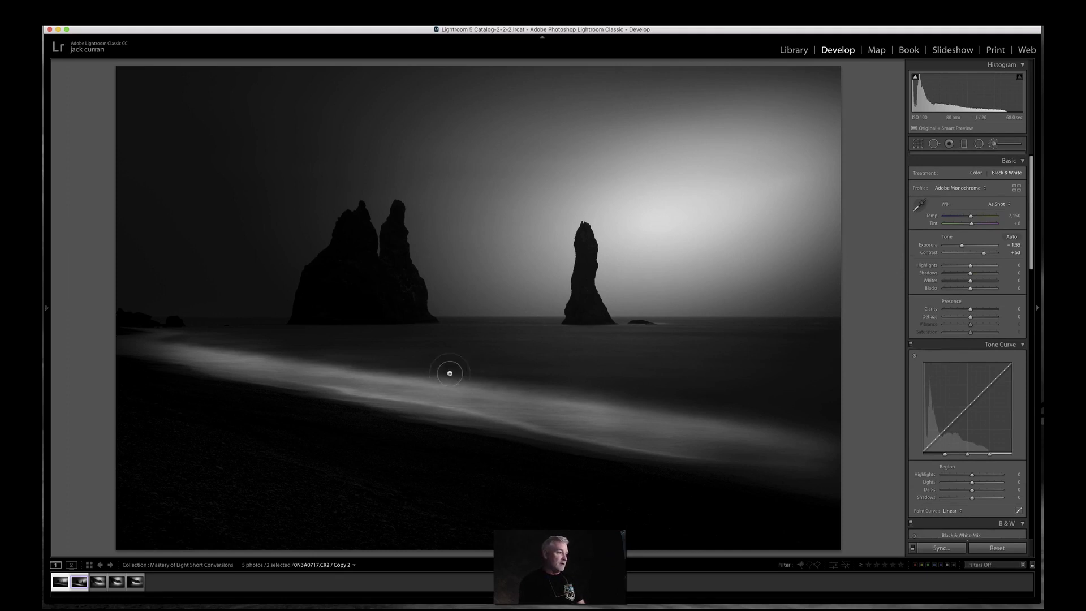
left_click(669, 425)
key("o")
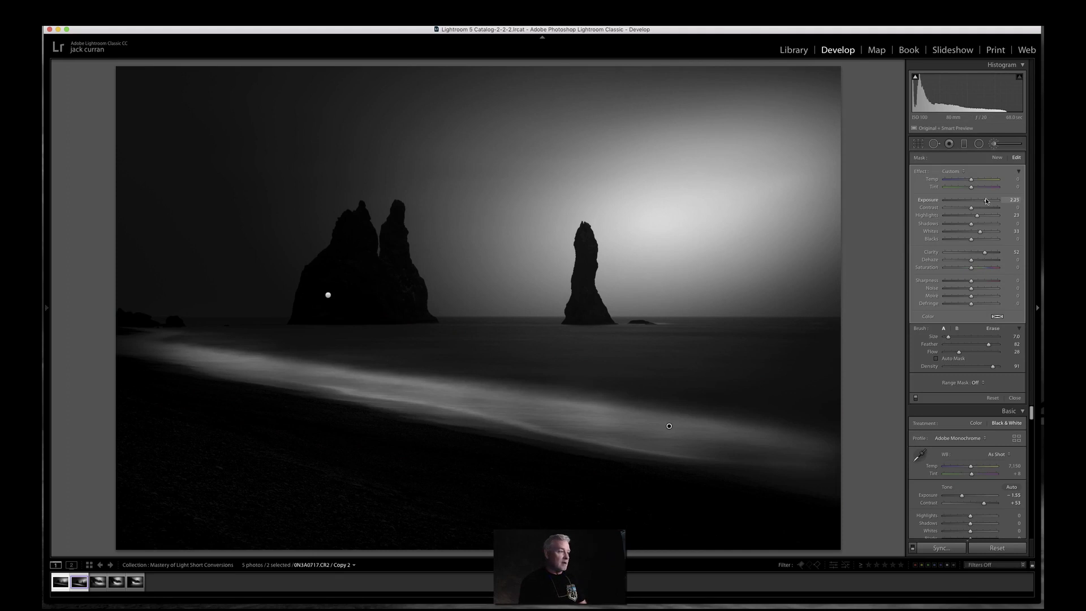
left_click_drag(985, 200, 986, 199)
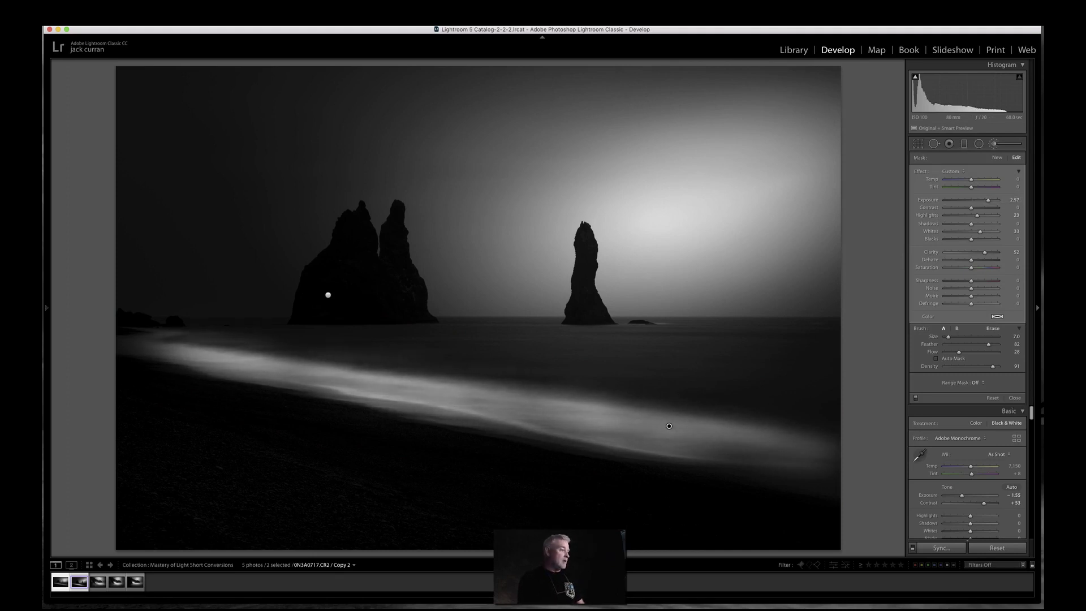
key("n")
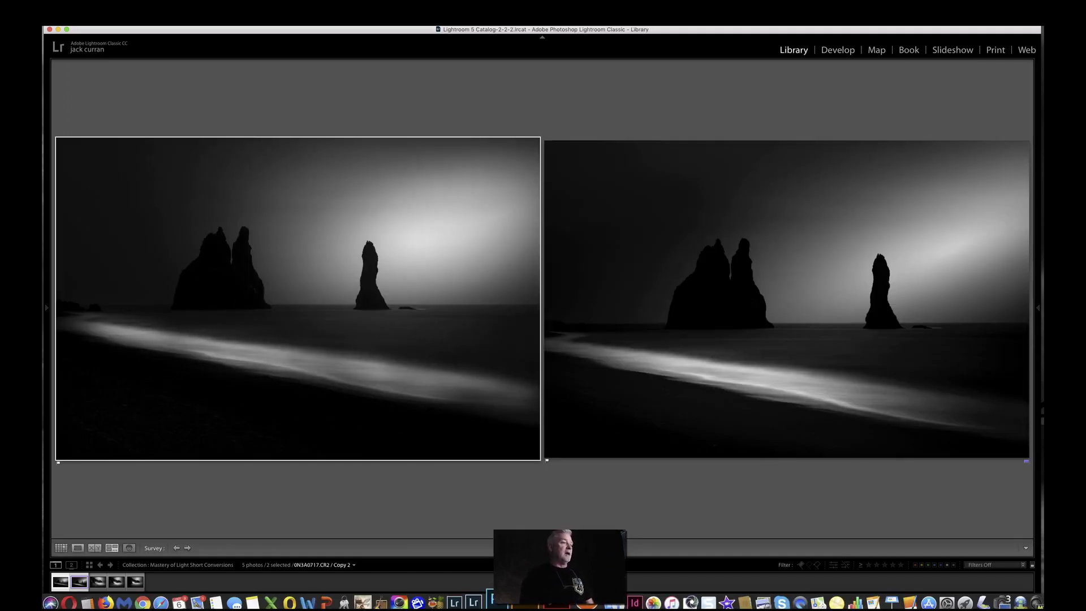